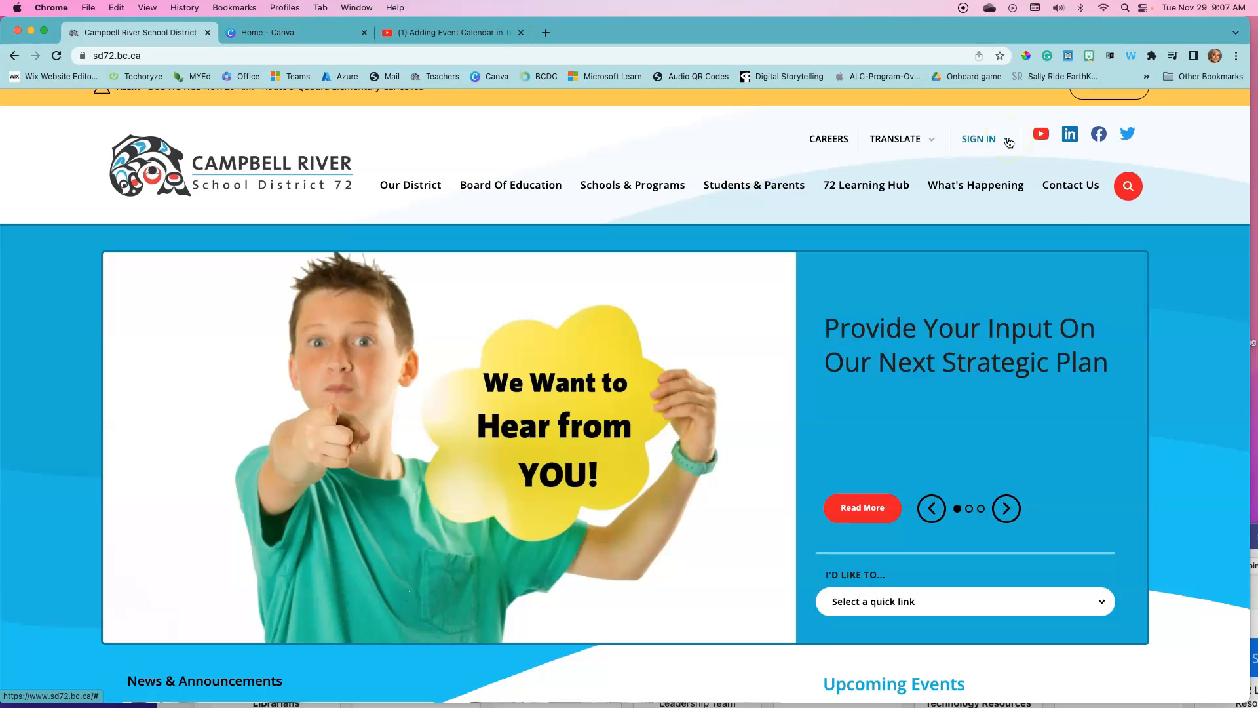
Open the school district's website administration and start a new post
left_click(1009, 140)
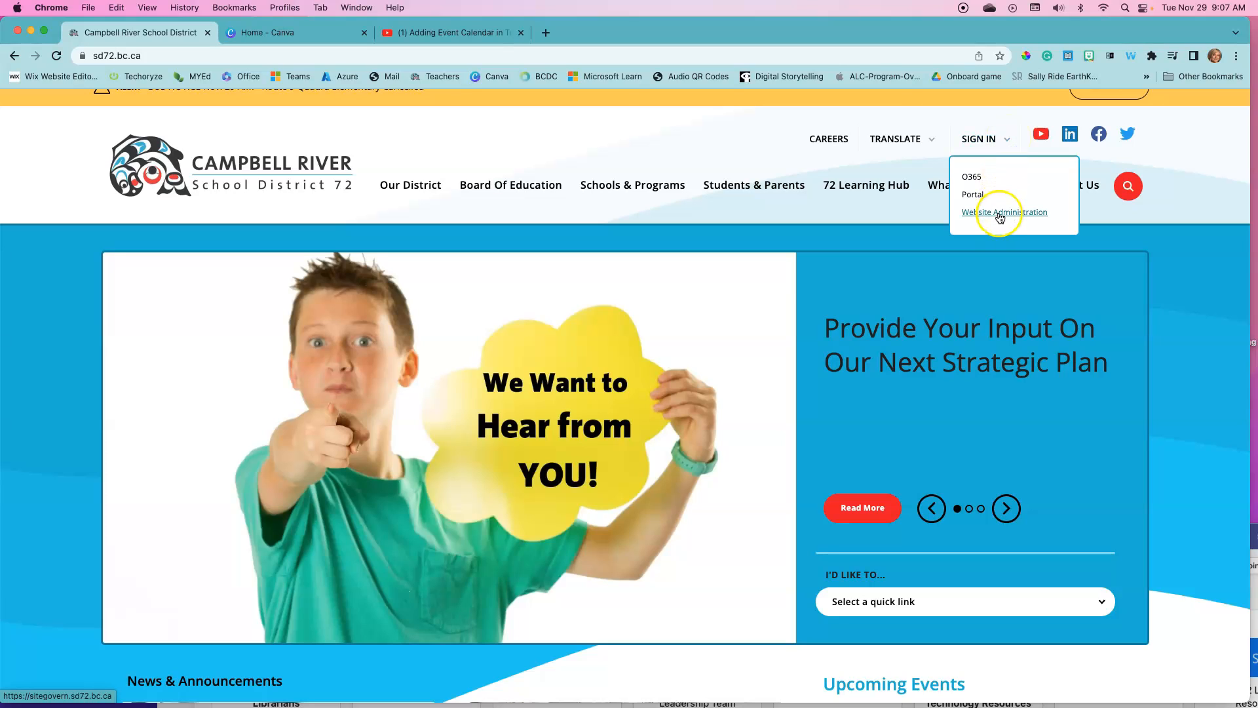
left_click(1000, 215)
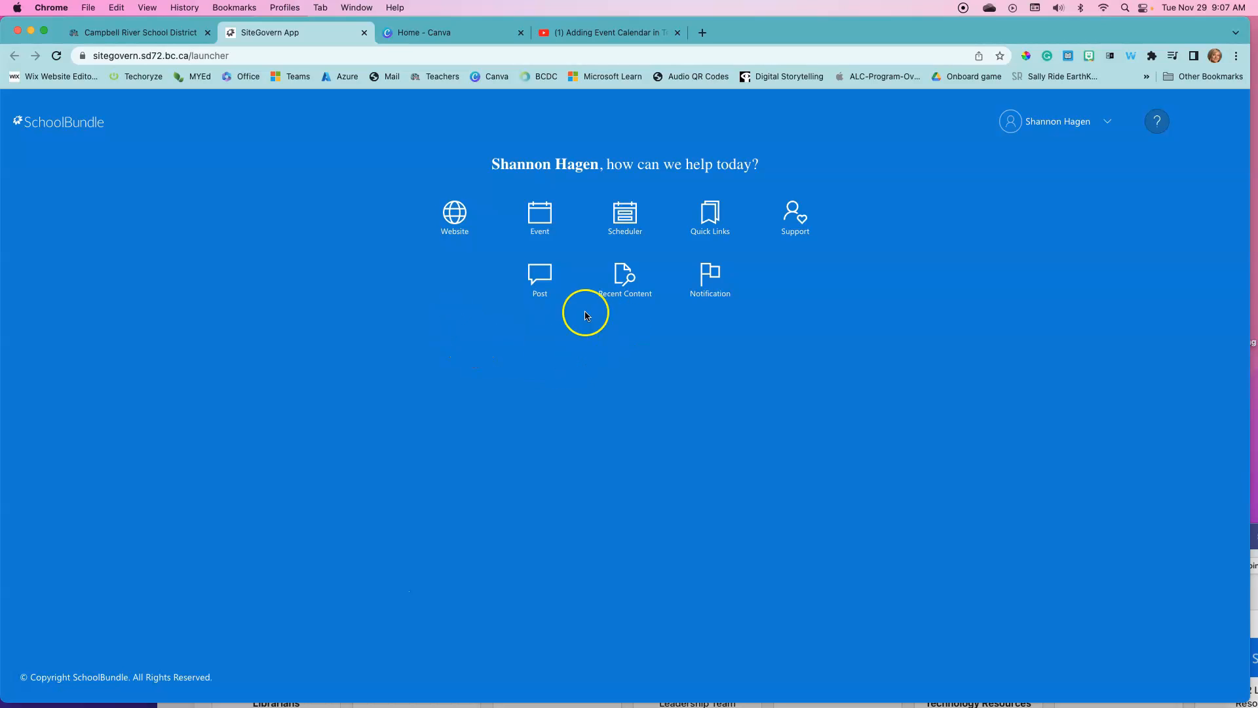
left_click(540, 275)
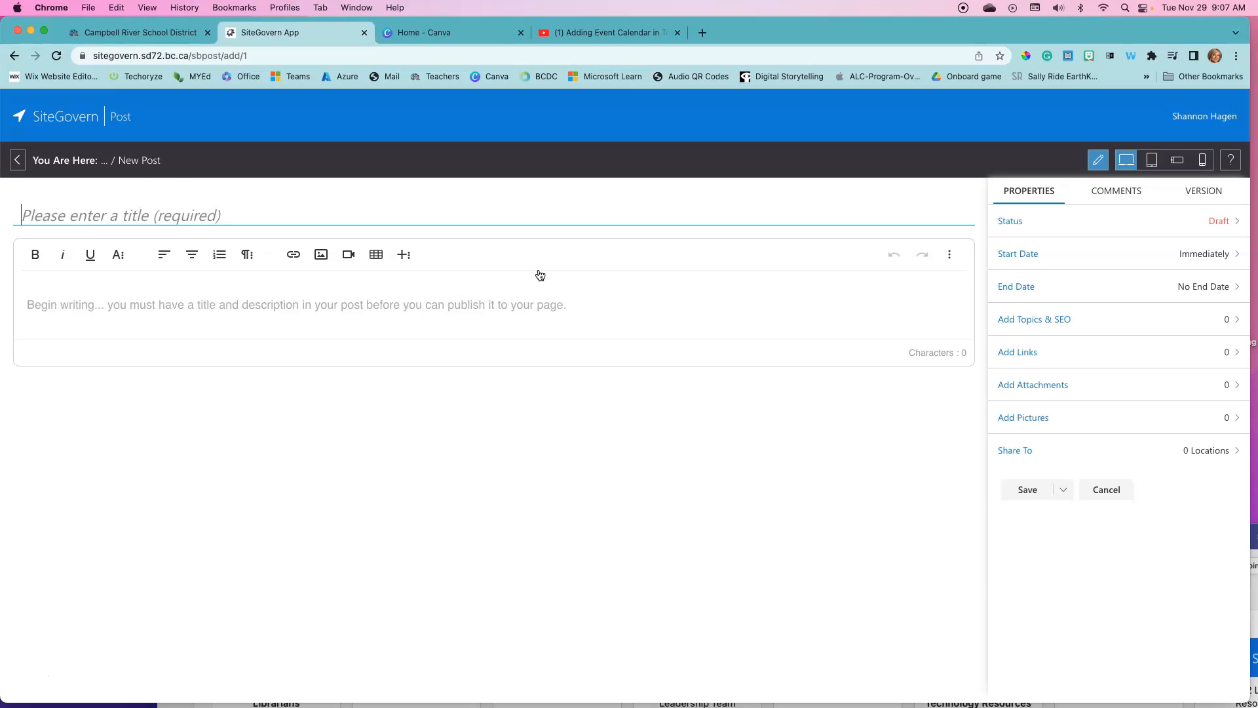
Title the new post "Adding Event Calendar for Parent Portal App"
left_click(123, 215)
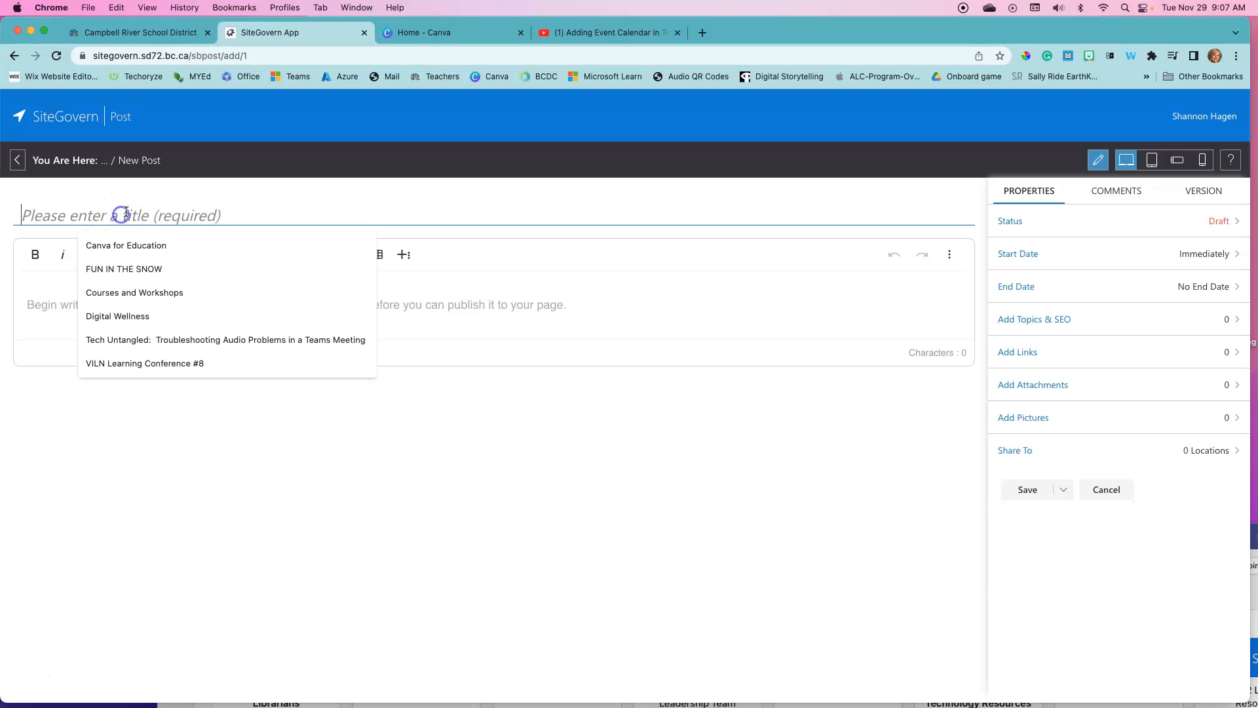
type("Adding Event Calendar")
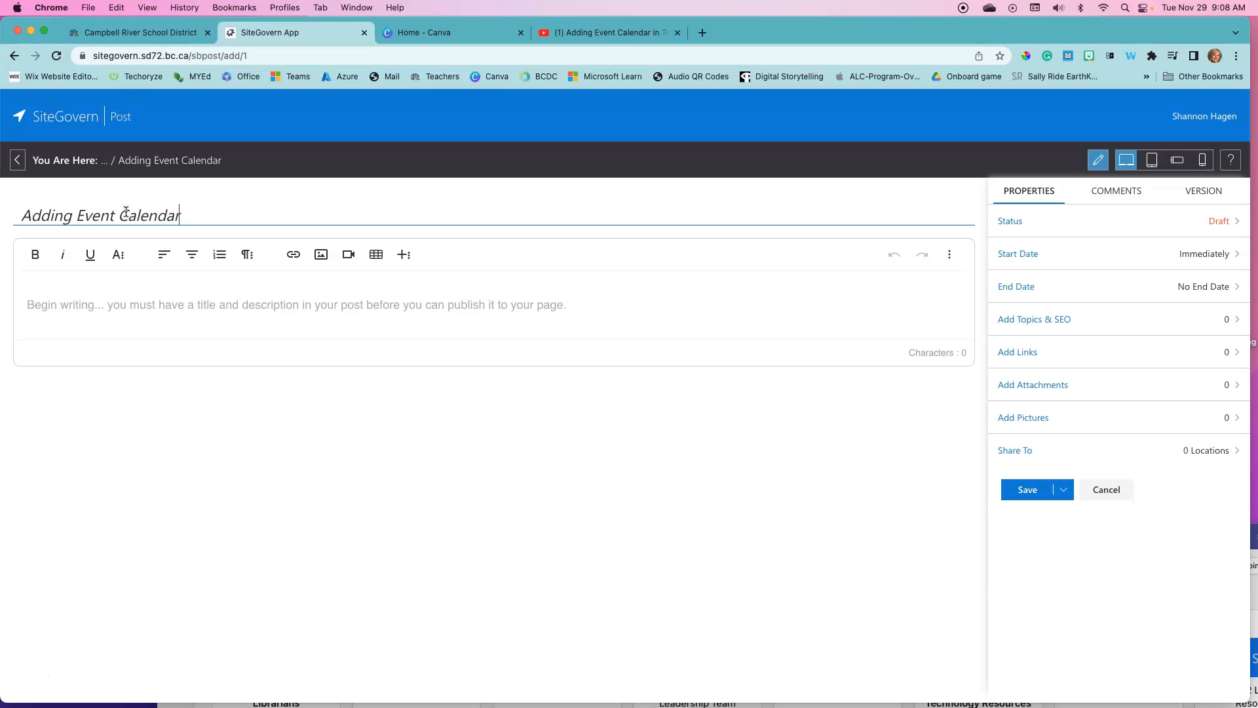
type("ent Portal App")
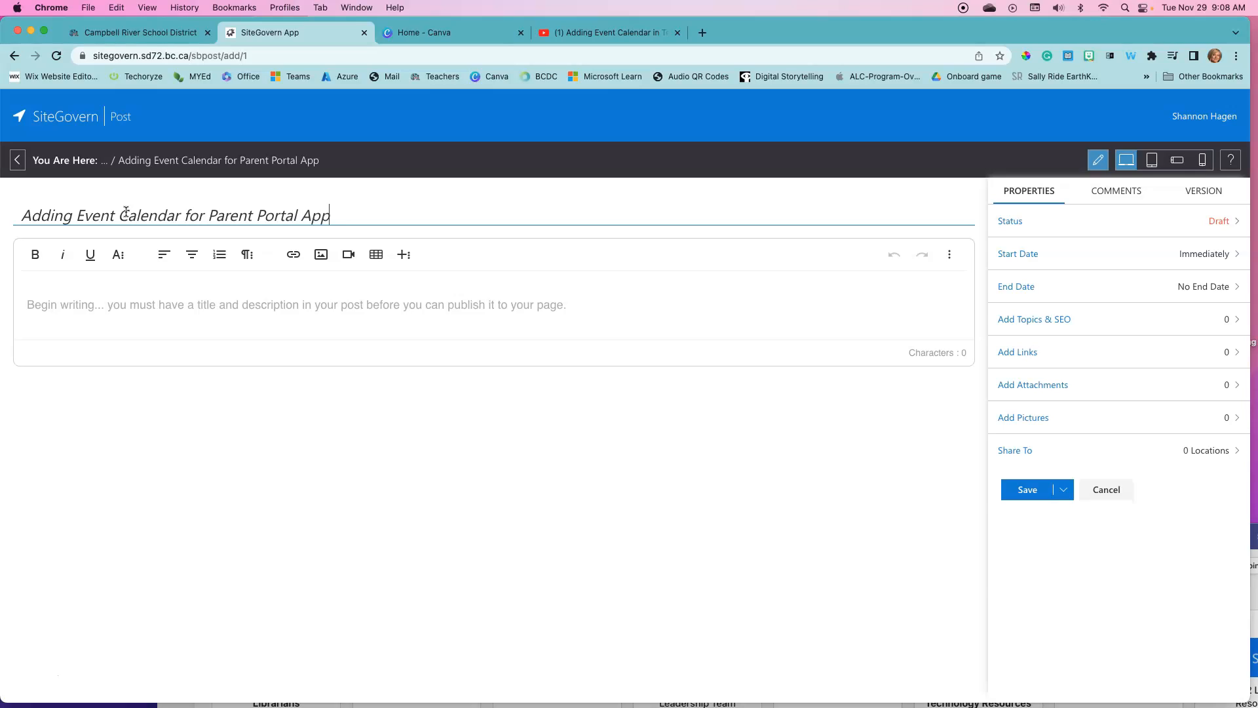
Write the body: the new parent portal app has been released; teachers can add calendars to class teams so events are added to the parent portal app
left_click(37, 302)
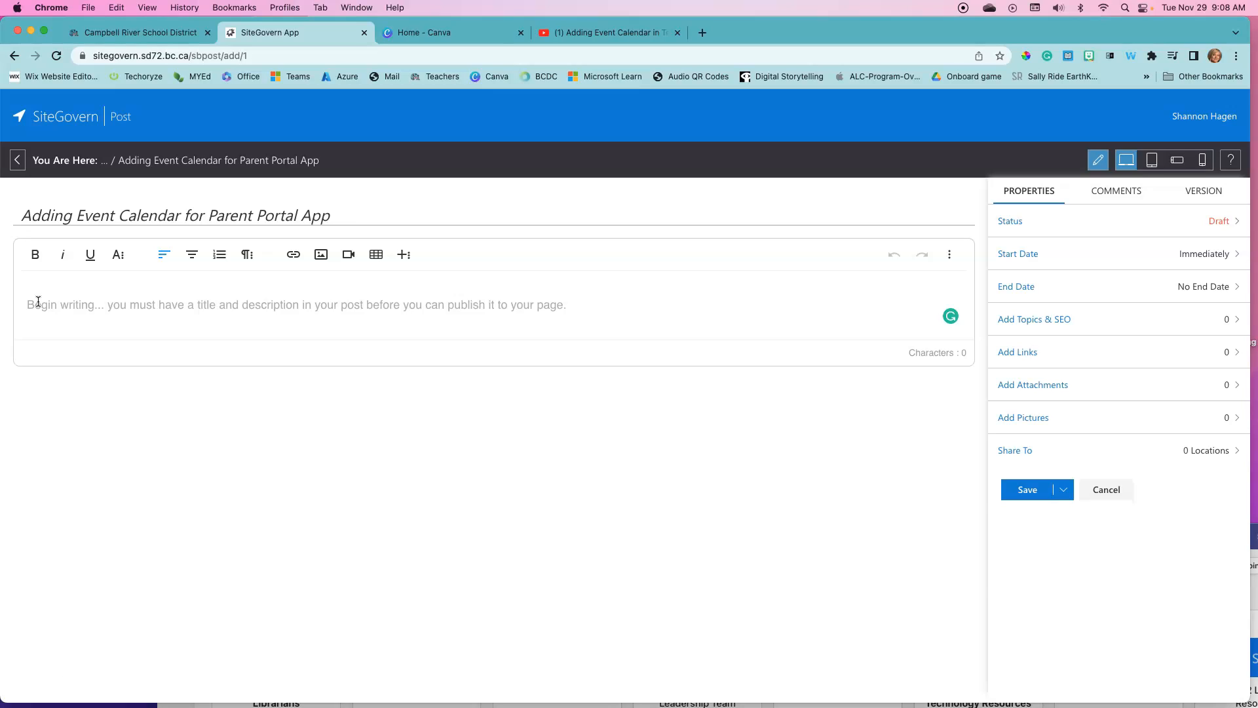
type("T")
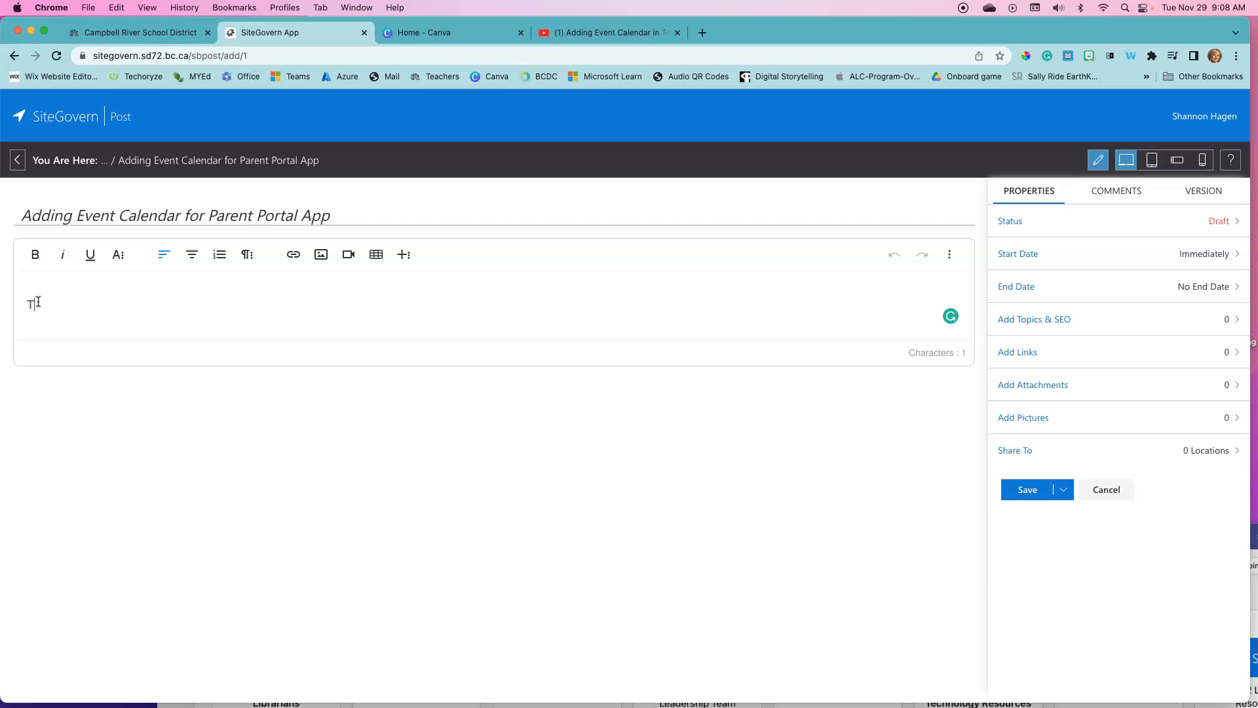
type("he")
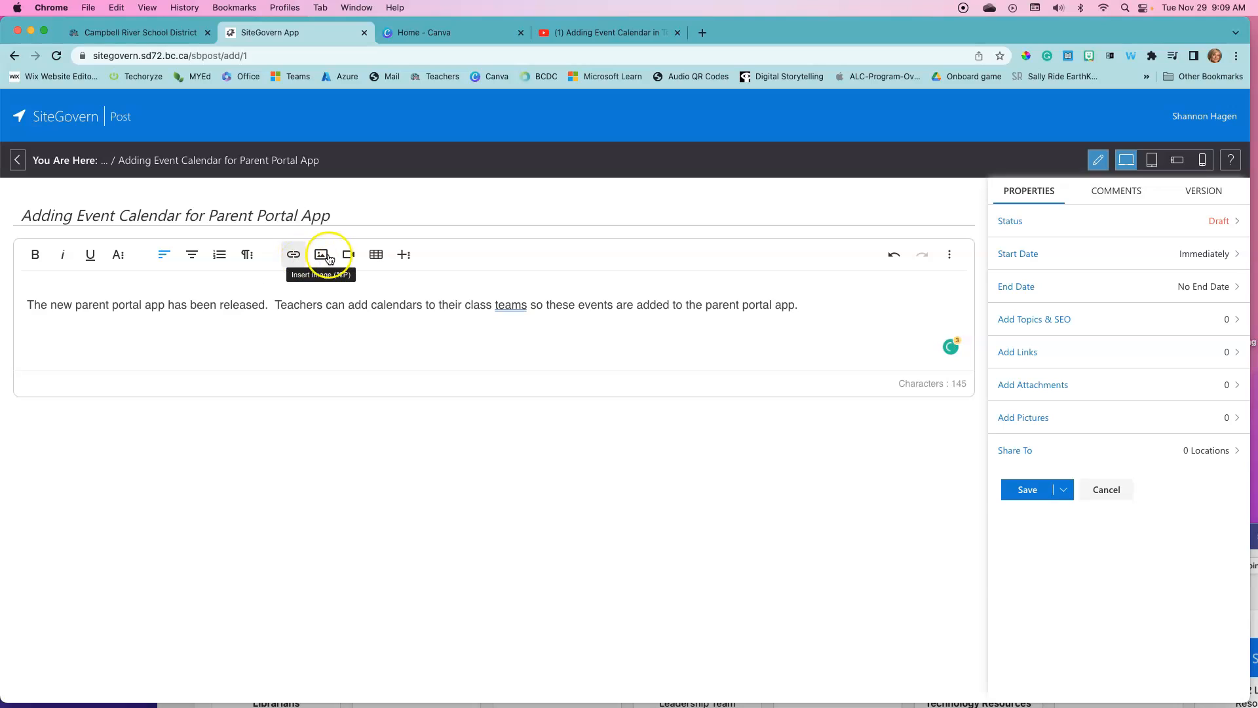
Insert the image "Tech Untangle YouTube - 72learning hub video tour.png" from Downloads below the body text
left_click(403, 254)
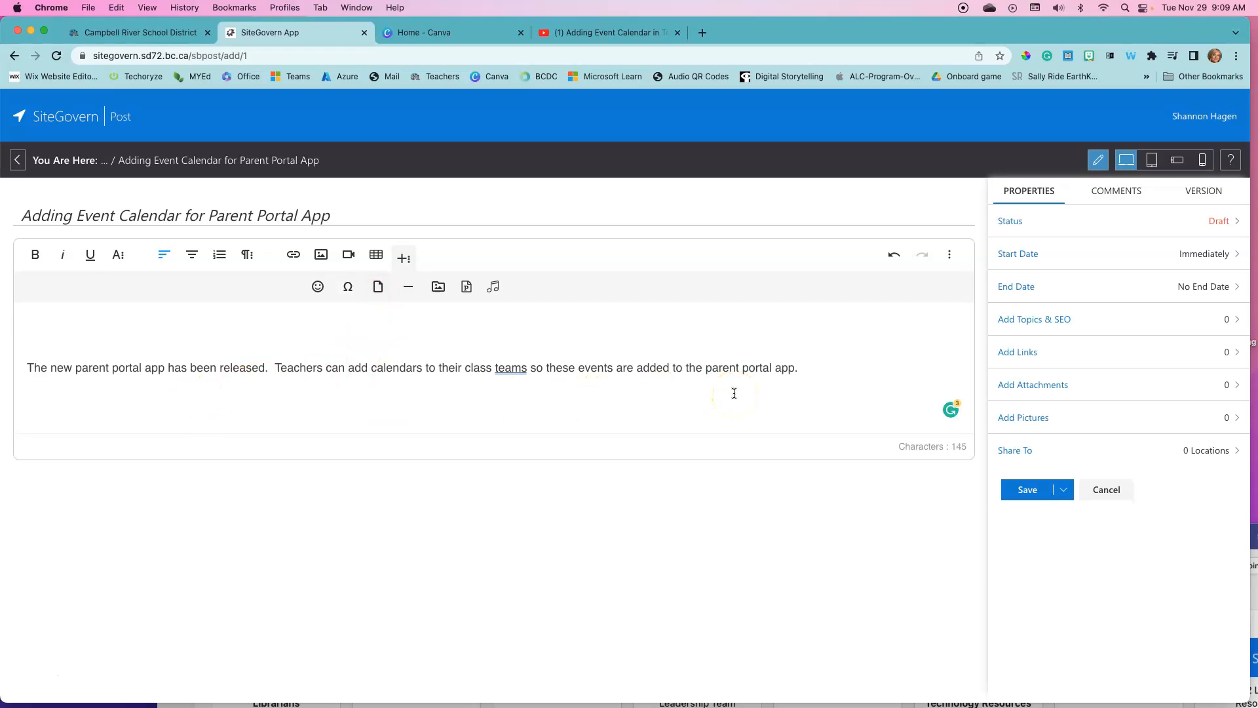
left_click(322, 255)
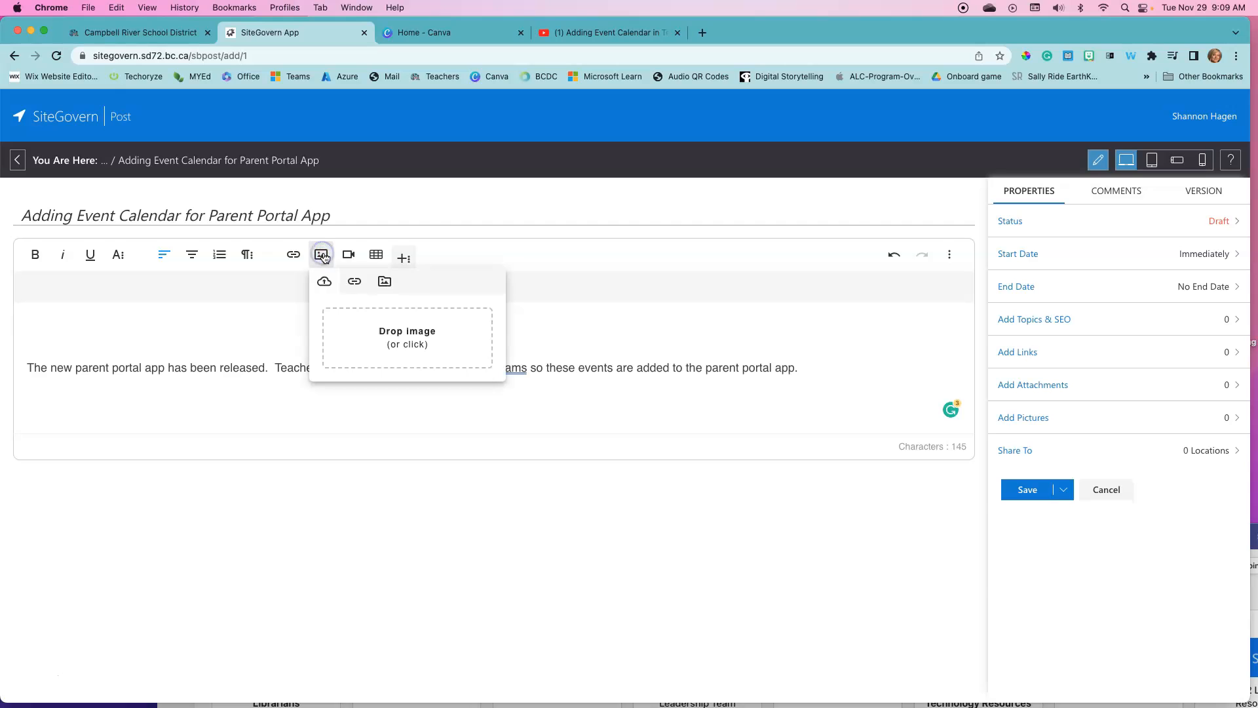
left_click(401, 333)
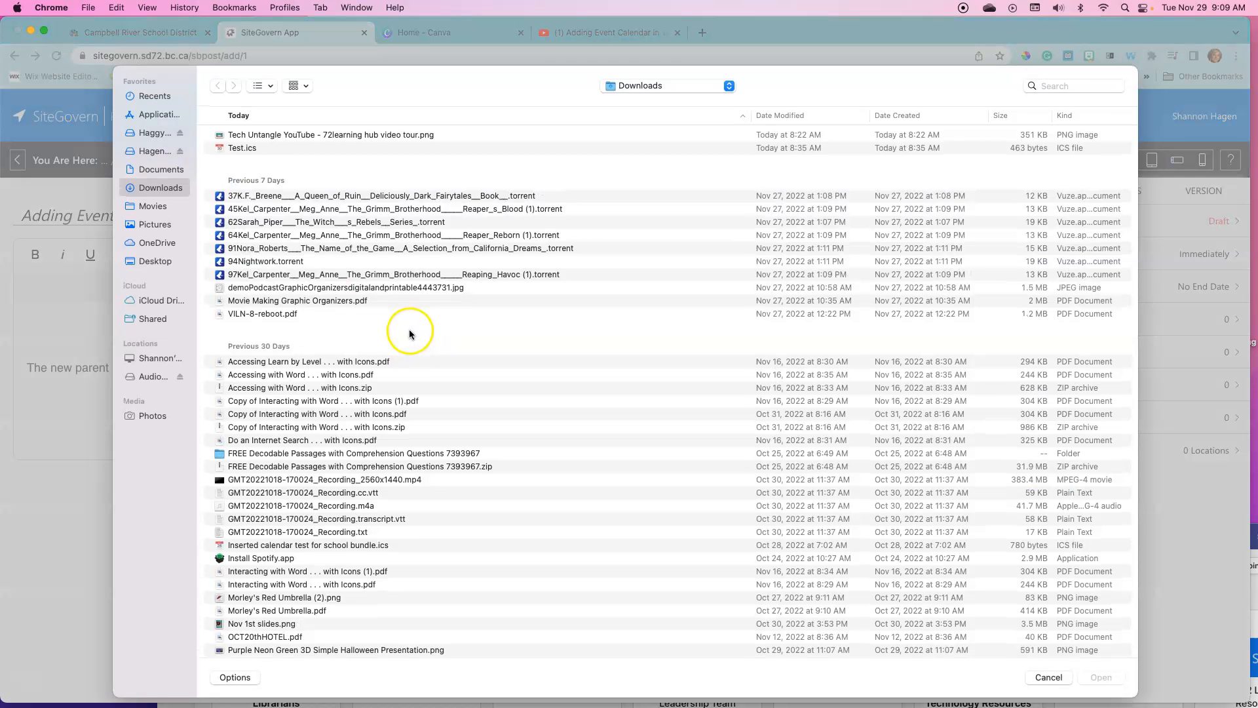
scroll(334, 213, "down", 1)
scroll(332, 211, "up", 1)
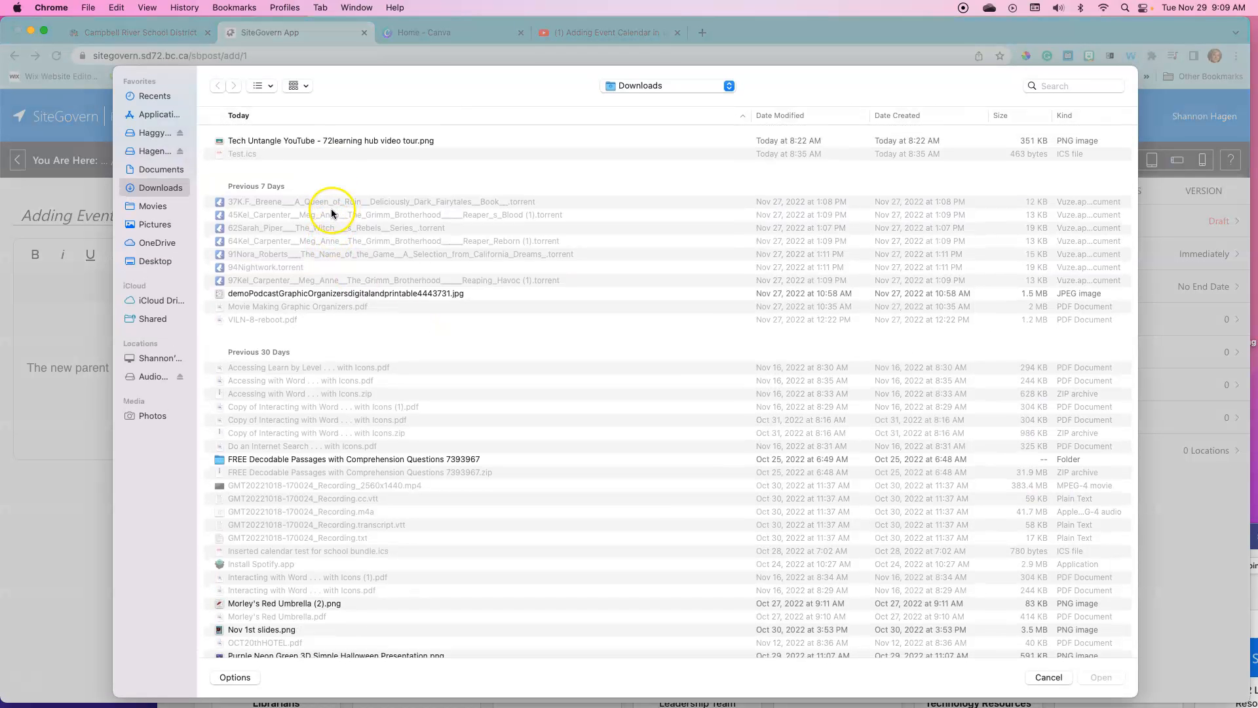
left_click(330, 136)
left_click(1101, 677)
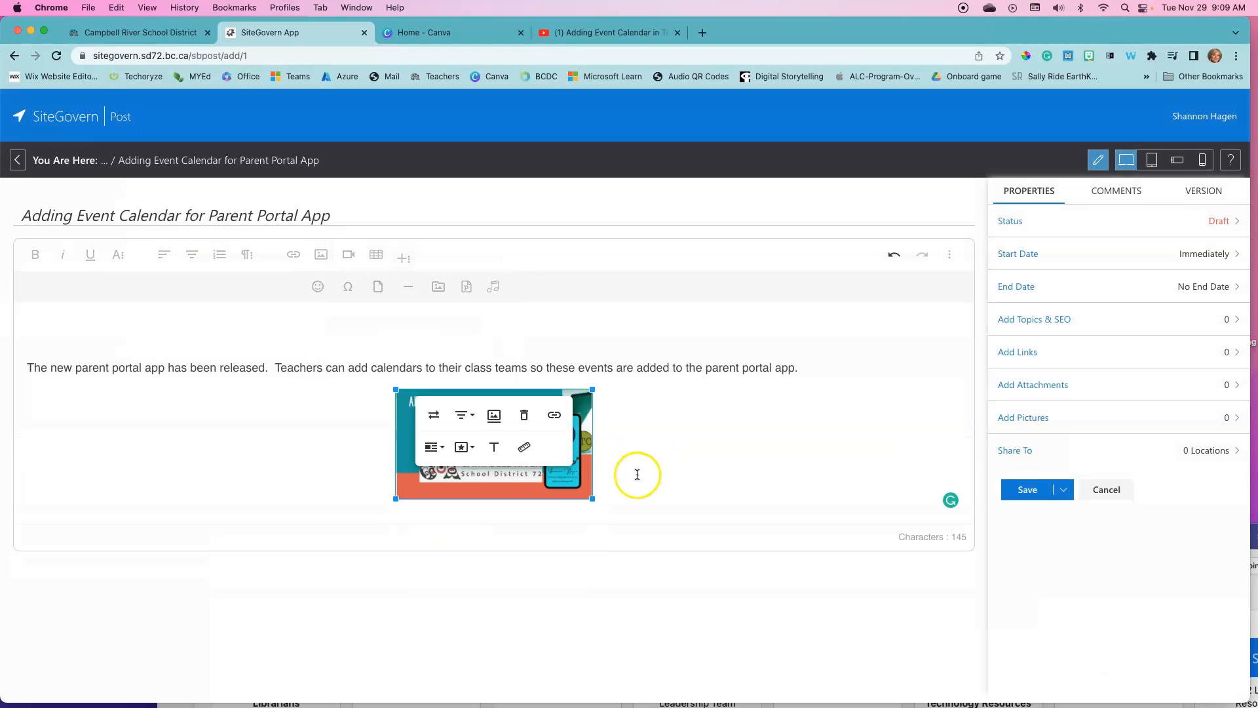
Add the line "Click HERE to view the view." below the inserted image
left_click(639, 480)
key("Return")
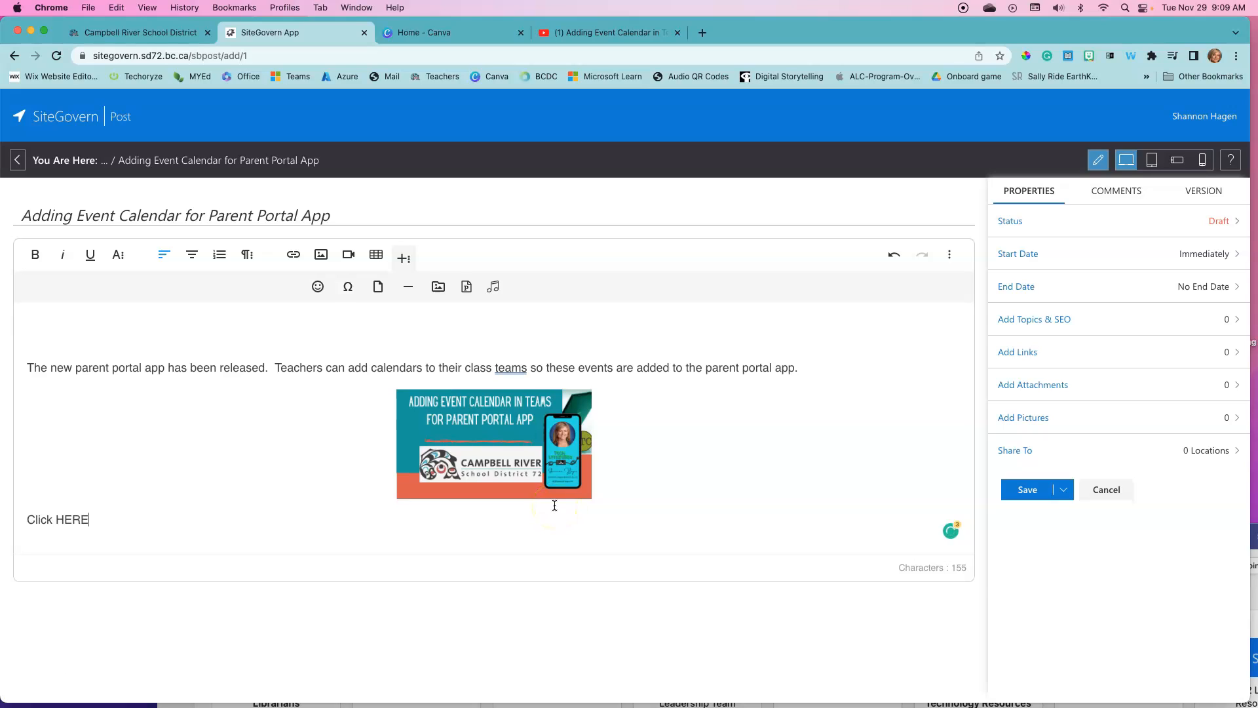
type("Click HERE to view the view.")
double_click(72, 520)
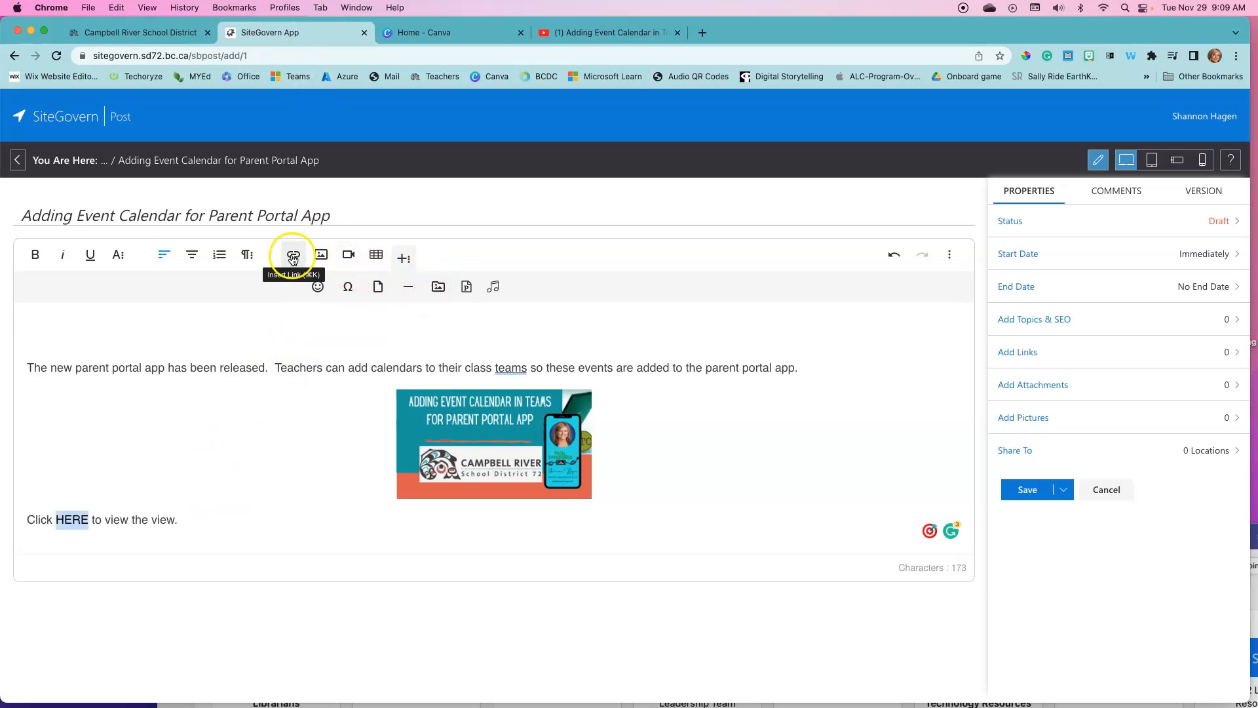
left_click(293, 260)
left_click(327, 333)
type("https://youtu.be/li_qNE8M560")
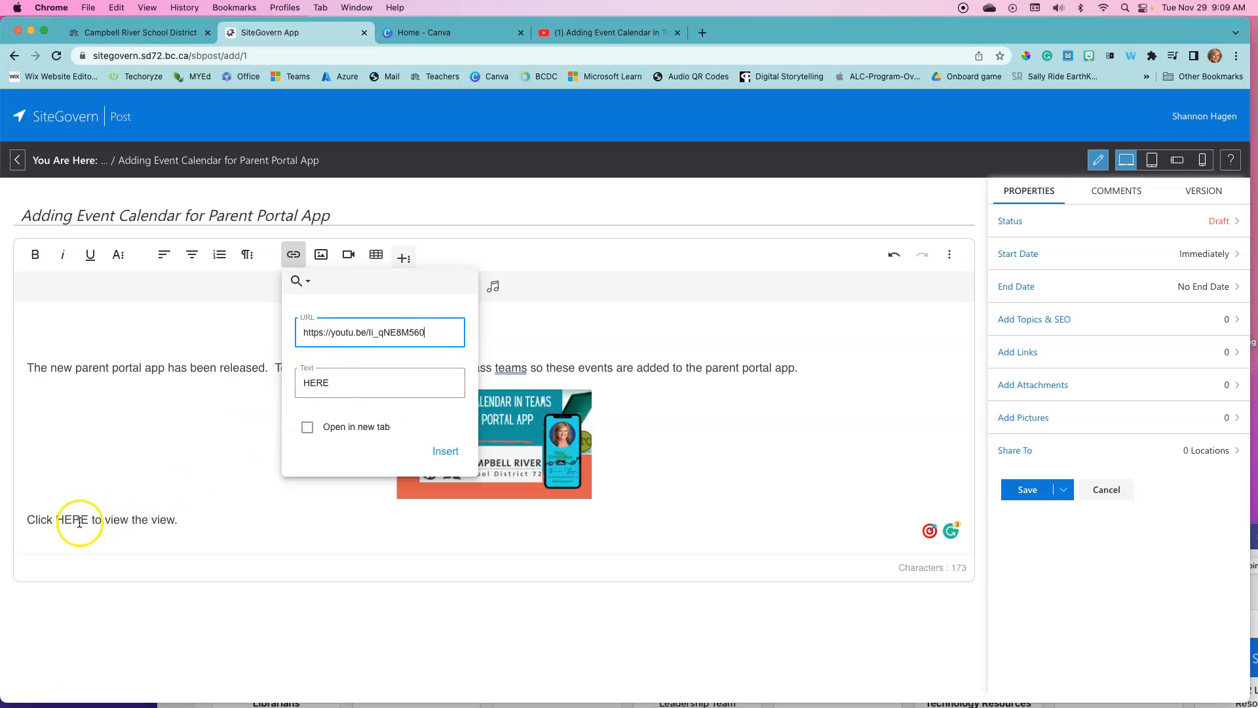
left_click(307, 427)
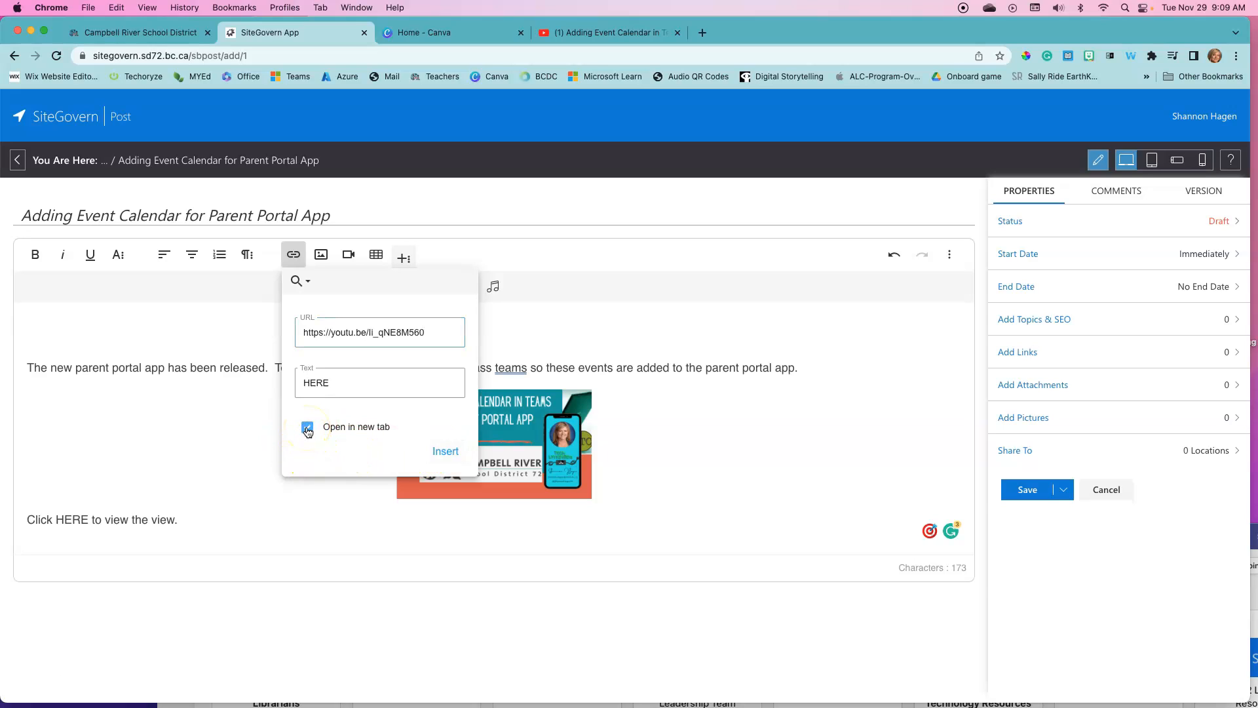
left_click(436, 450)
left_click(282, 518)
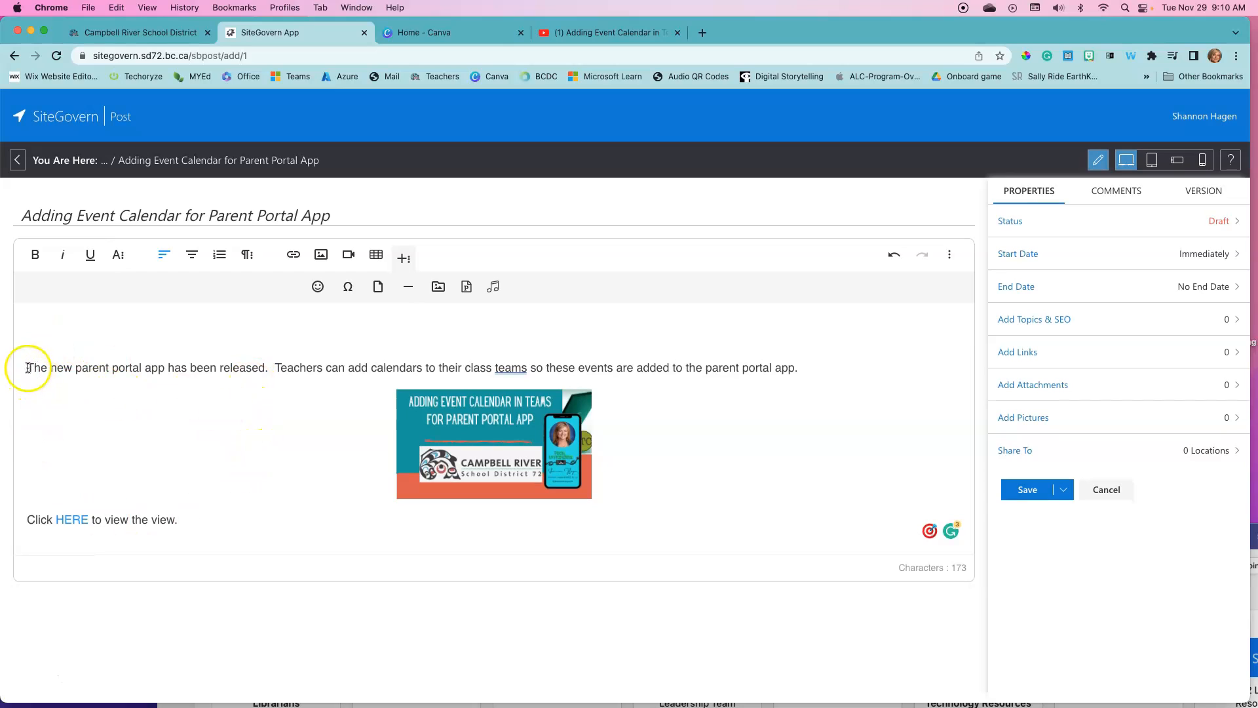
Add the line "Parent Portal App" above the body paragraph and format it as Heading 1
left_click(37, 339)
left_click(27, 367)
key("Return")
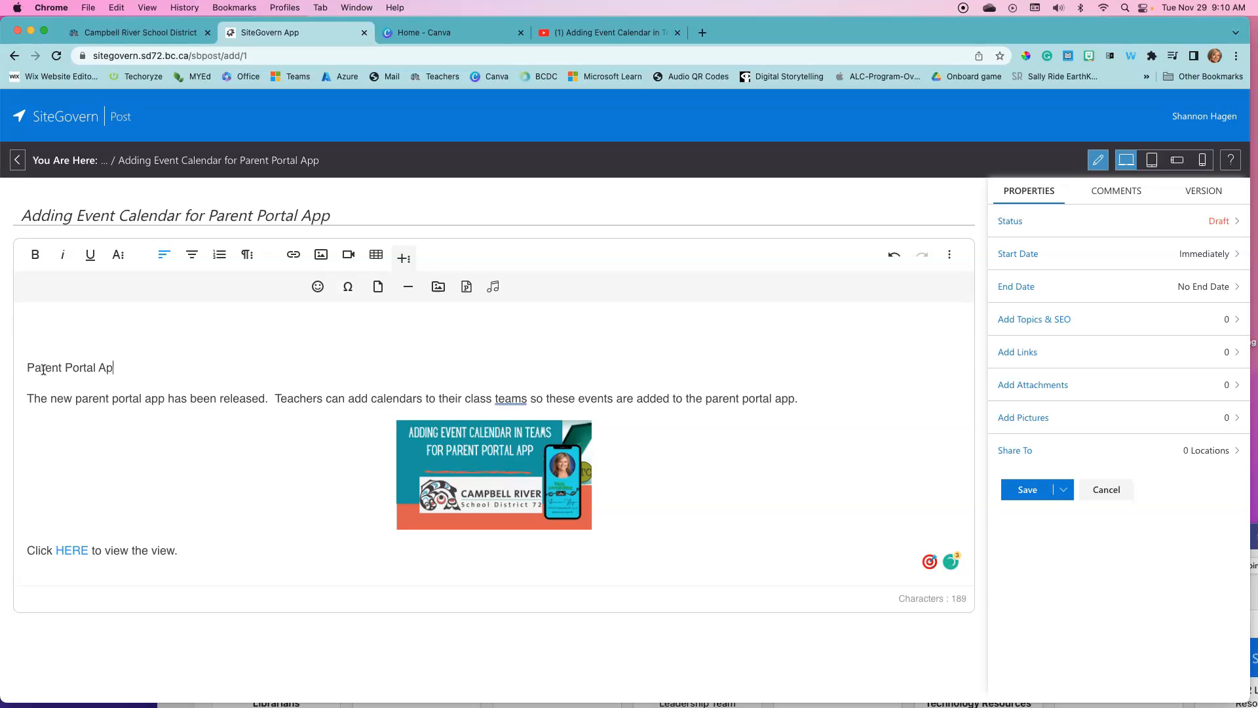
left_click(251, 257)
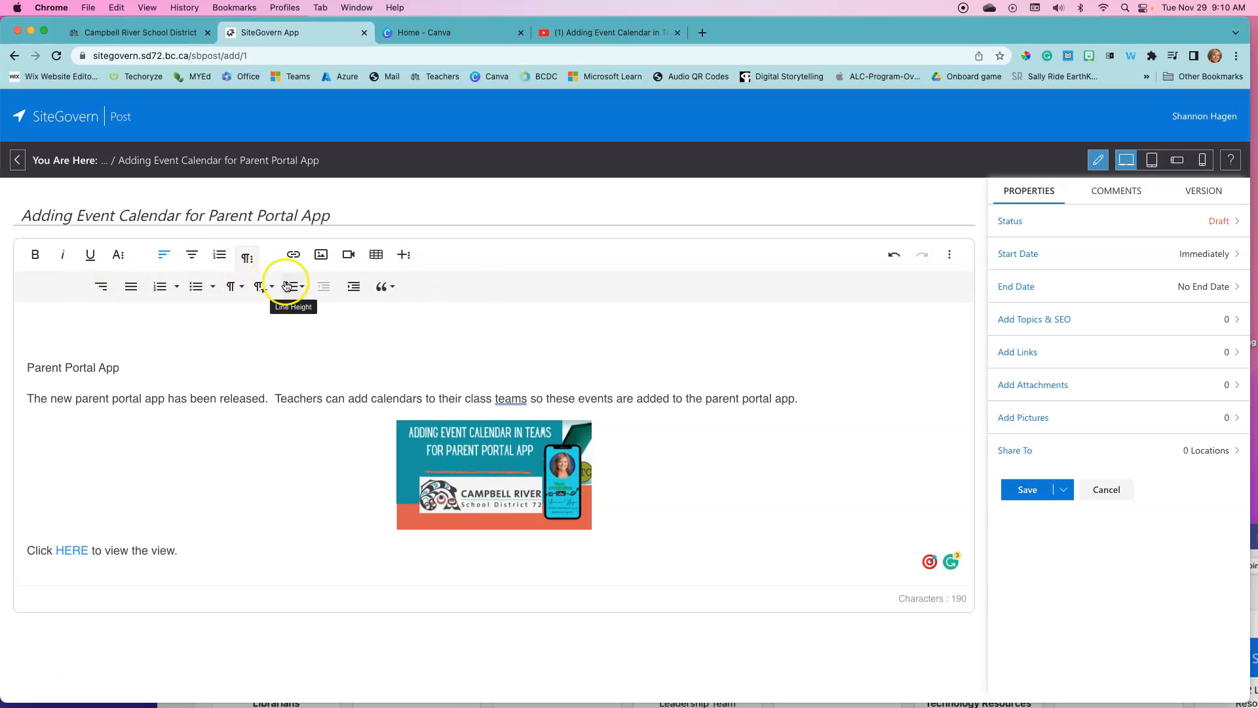
left_click(242, 288)
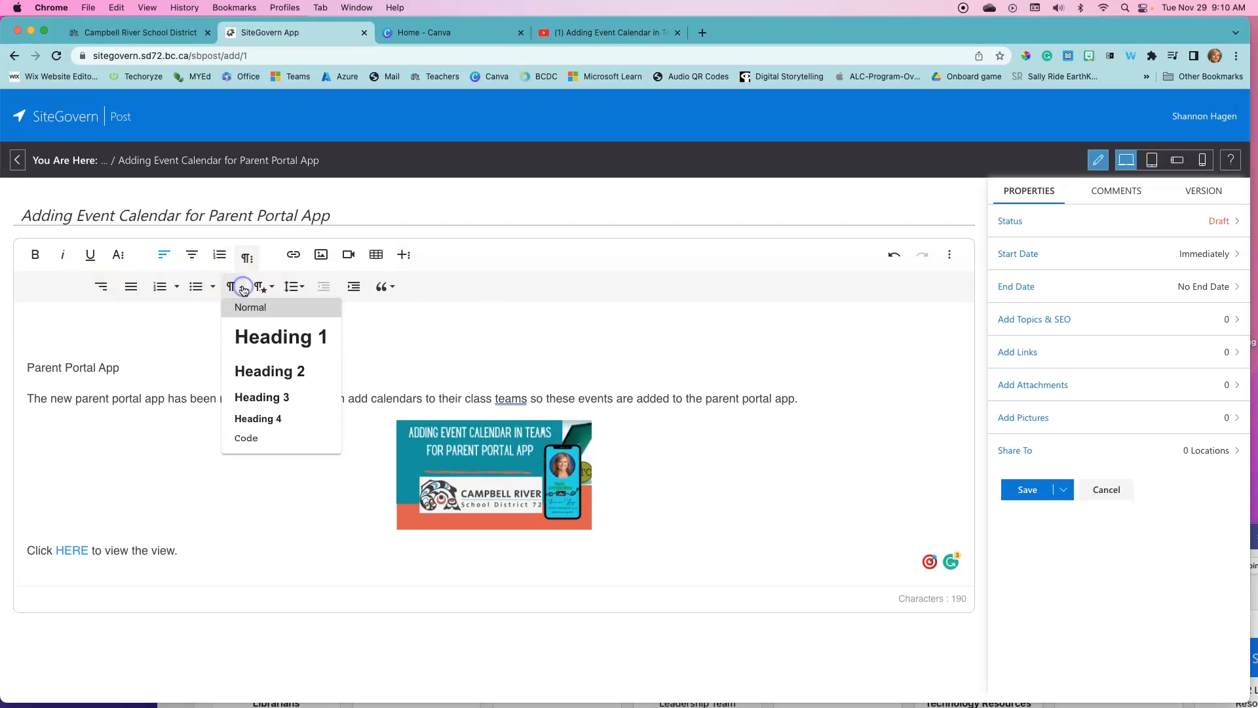
left_click(255, 344)
Format the line "Click HERE to view the view." as Heading 3
left_click(188, 577)
left_click_drag(132, 577, 22, 578)
left_click(242, 293)
left_click(255, 402)
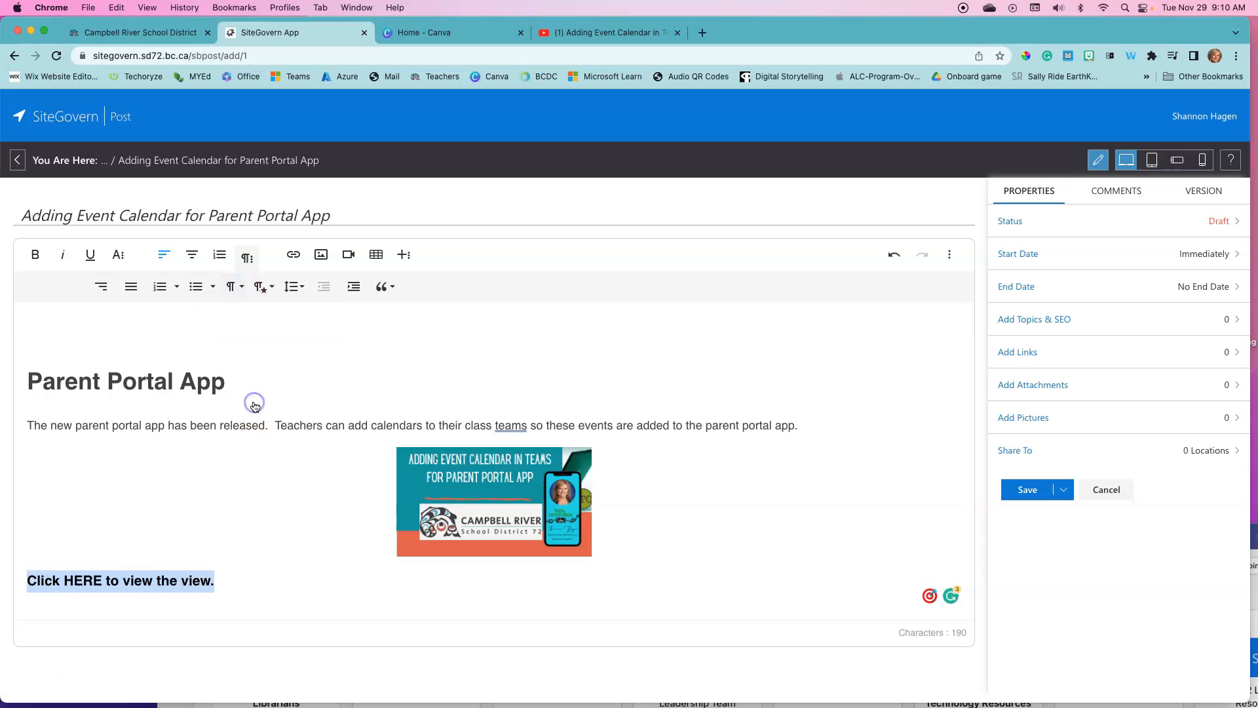
left_click(196, 483)
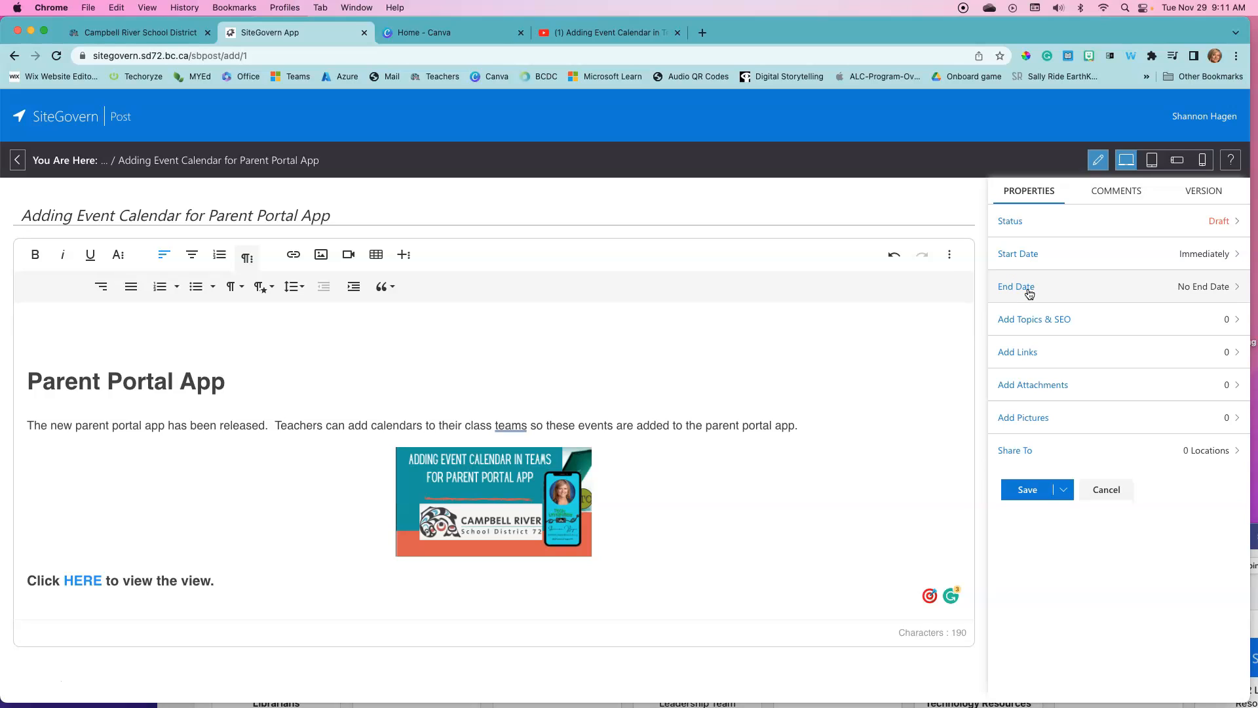
Set a custom end date of December 31, 2022 for the post and save it
left_click(1190, 289)
left_click(1022, 189)
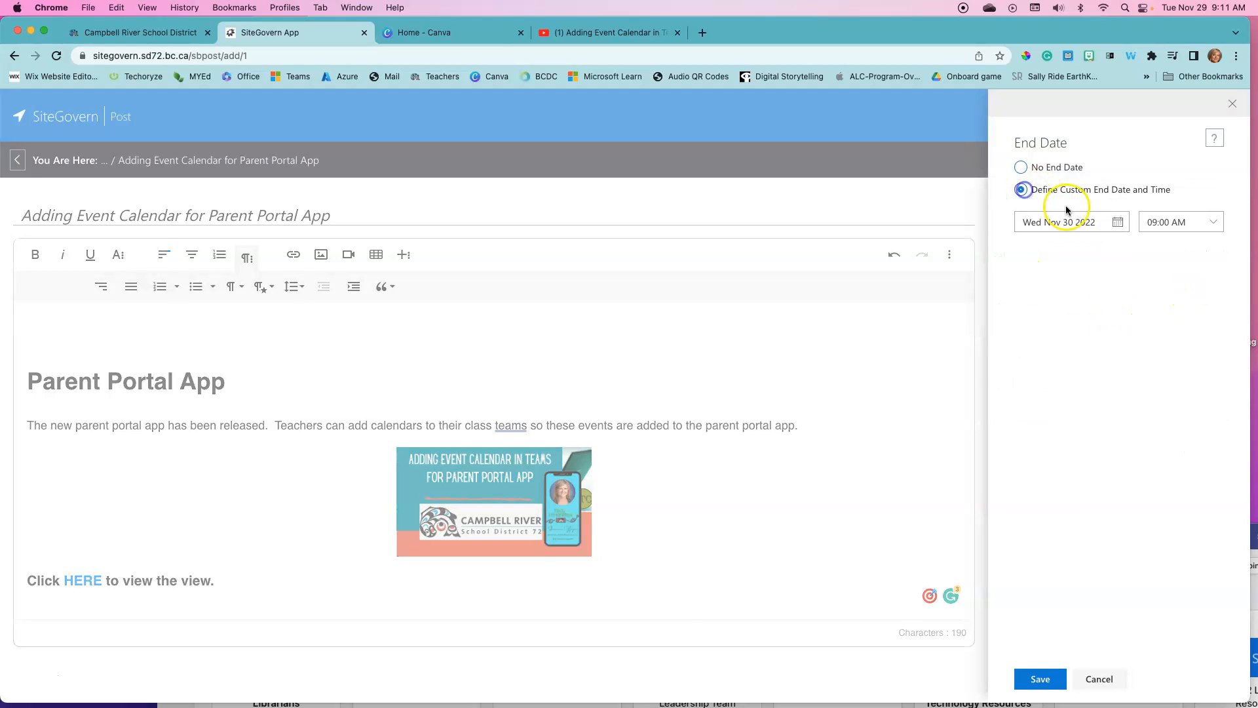
left_click(1118, 222)
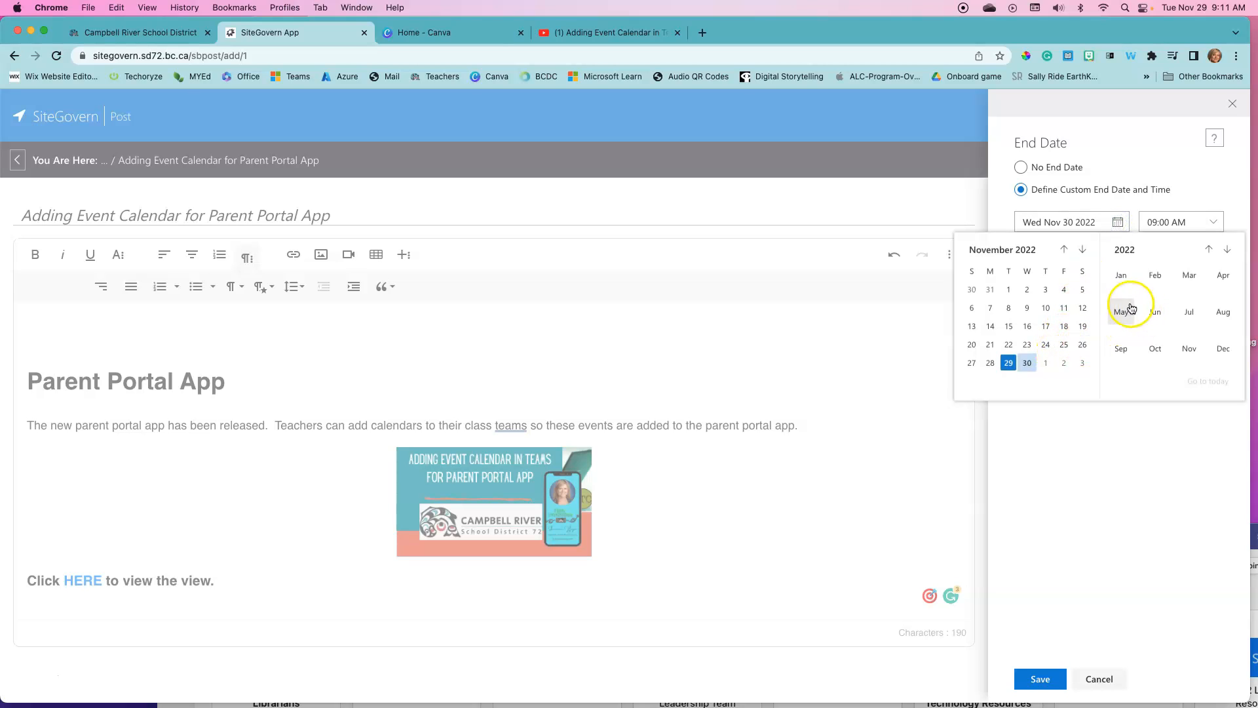
left_click(1082, 249)
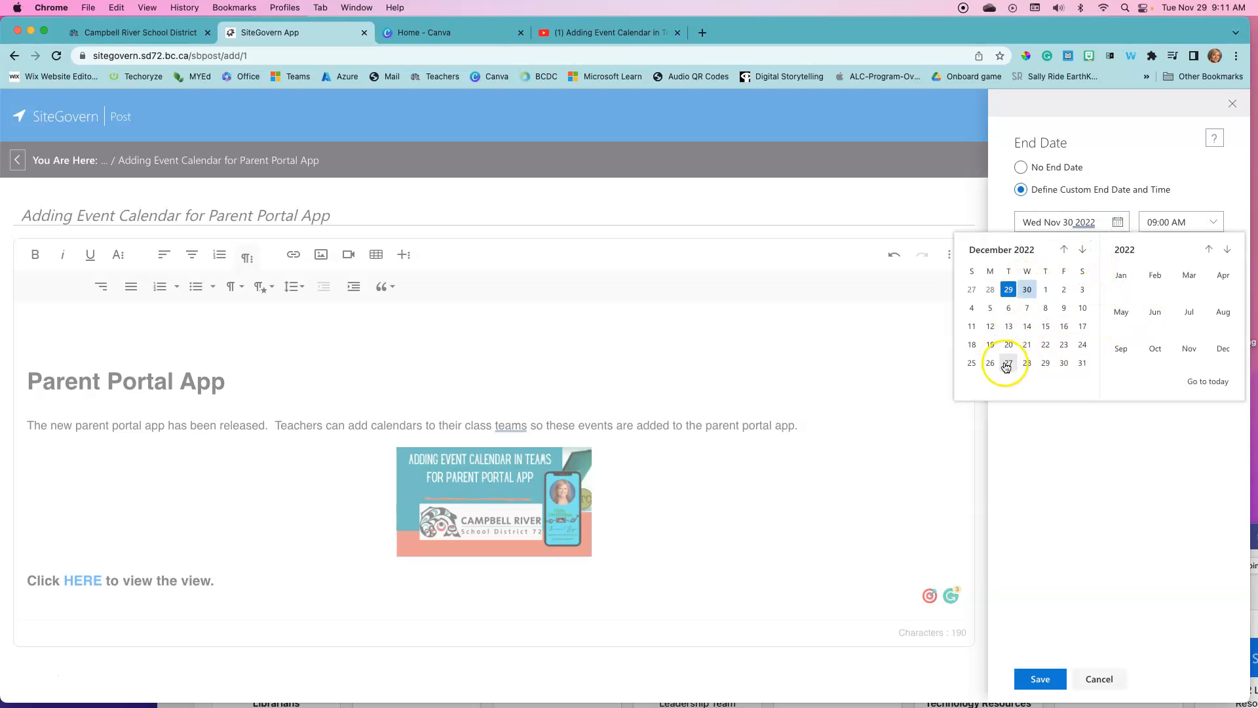
left_click(1082, 362)
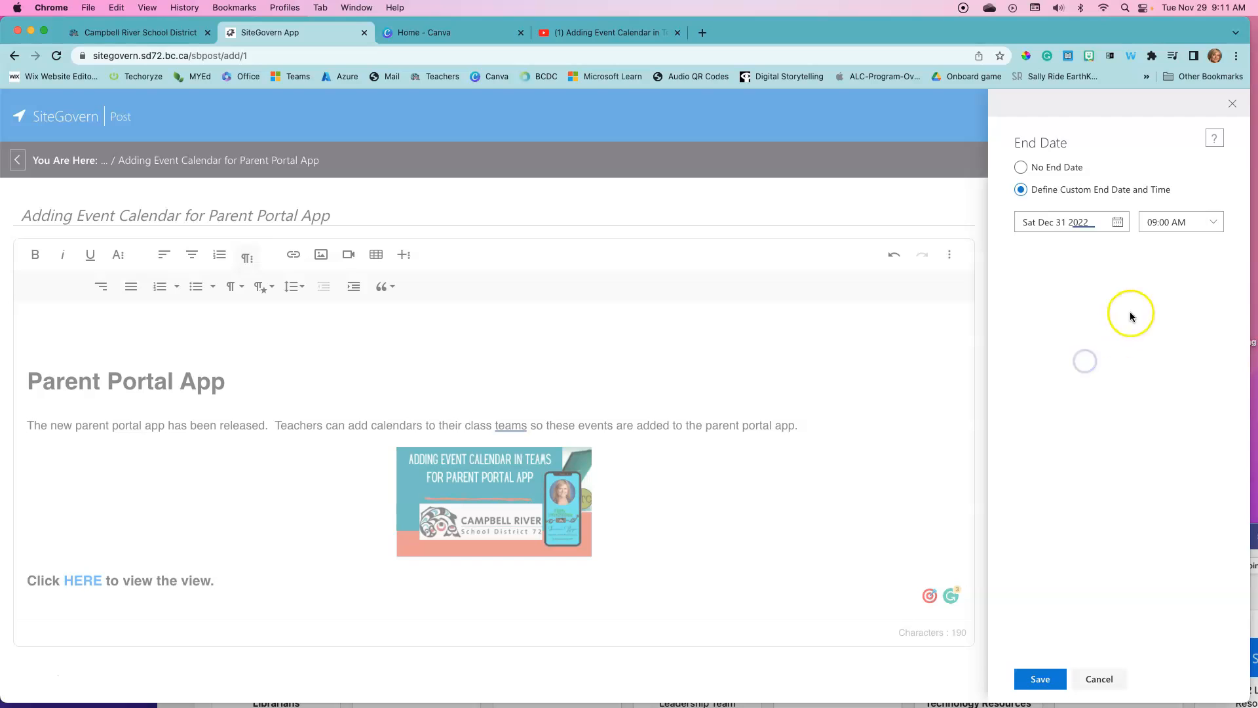
left_click(1040, 679)
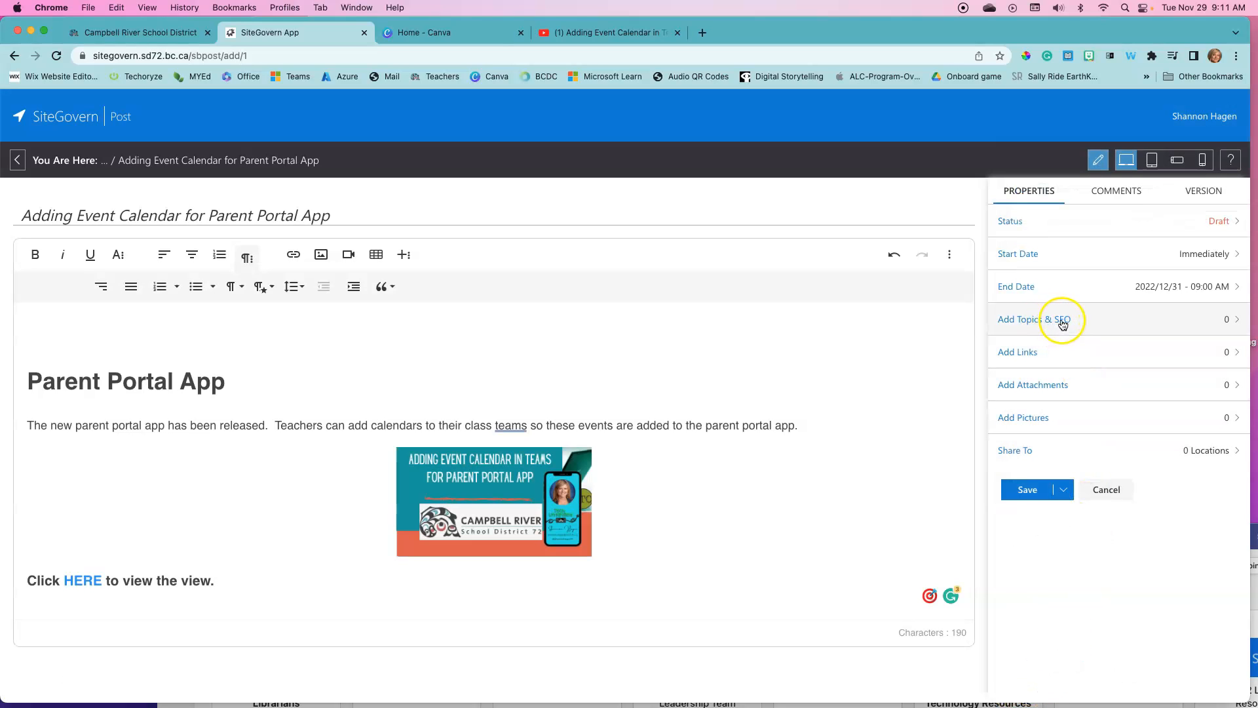
Assign the post to the affiliate category DisCo Newsletter in its topics and save the selection
left_click(1062, 322)
scroll(1065, 367, "down", 2)
left_click(1069, 403)
scroll(1068, 402, "down", 3)
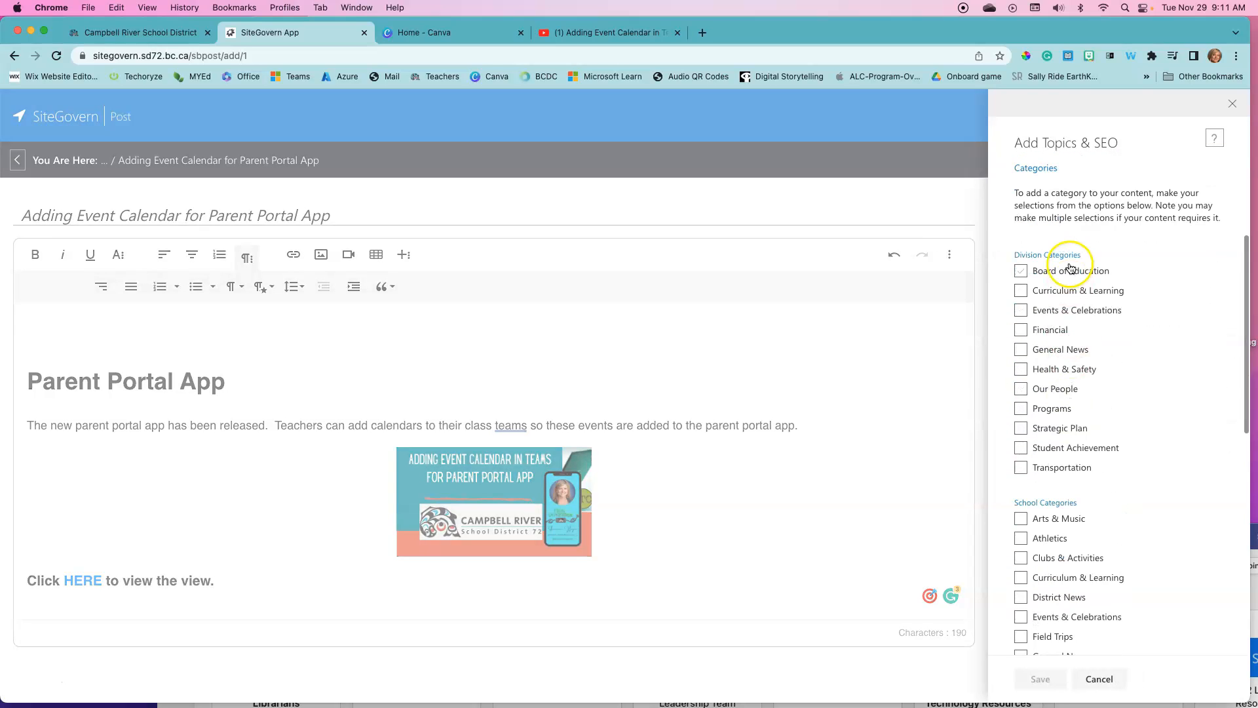
scroll(1048, 367, "down", 1)
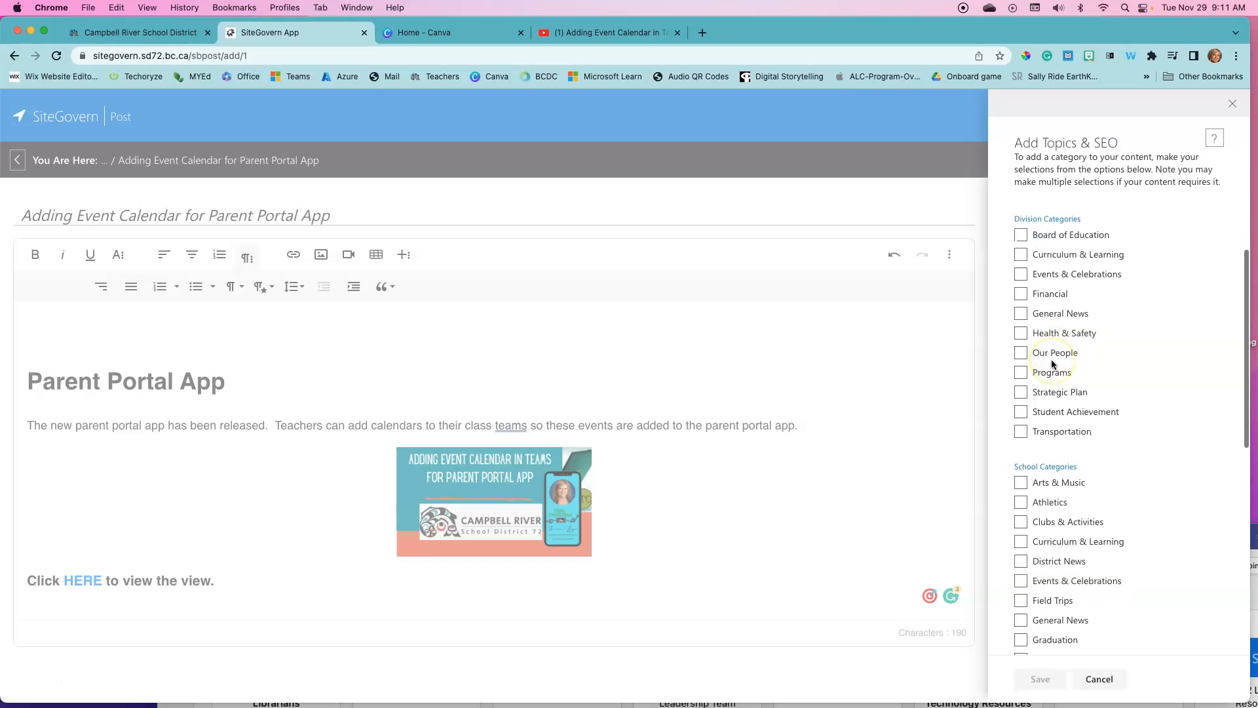
scroll(1051, 364, "down", 5)
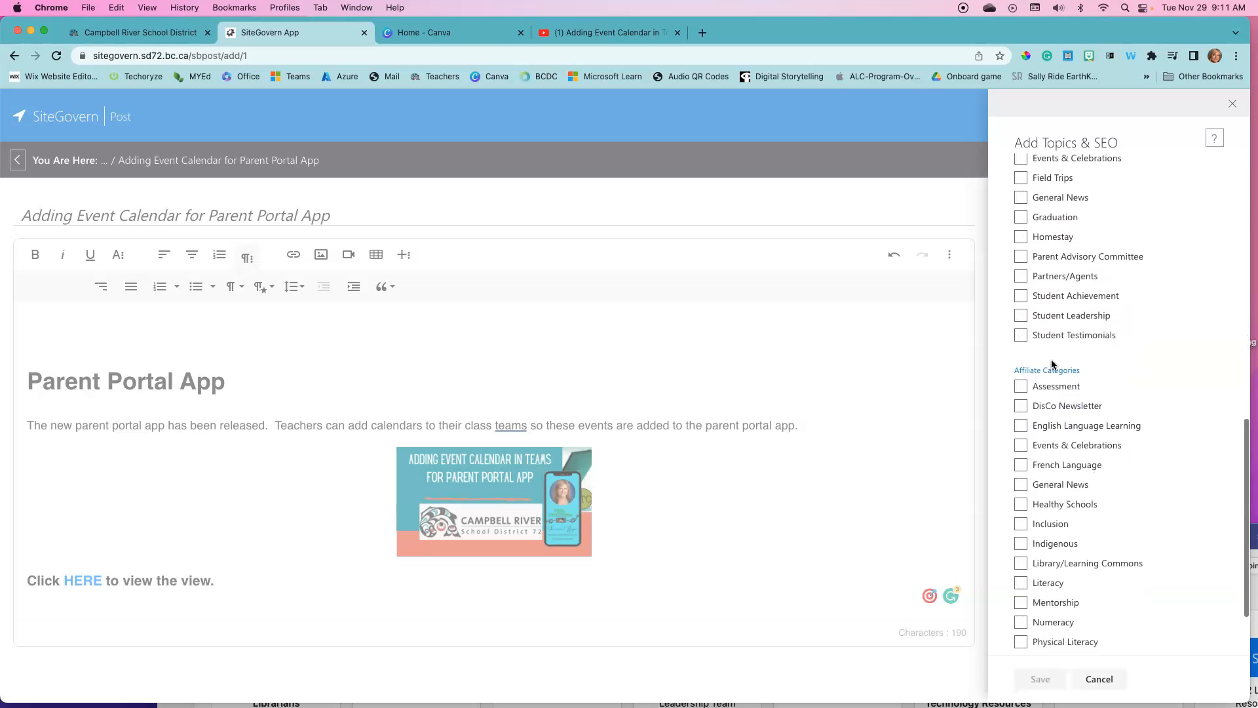
left_click(1049, 406)
scroll(1054, 407, "down", 1)
scroll(1056, 409, "up", 1)
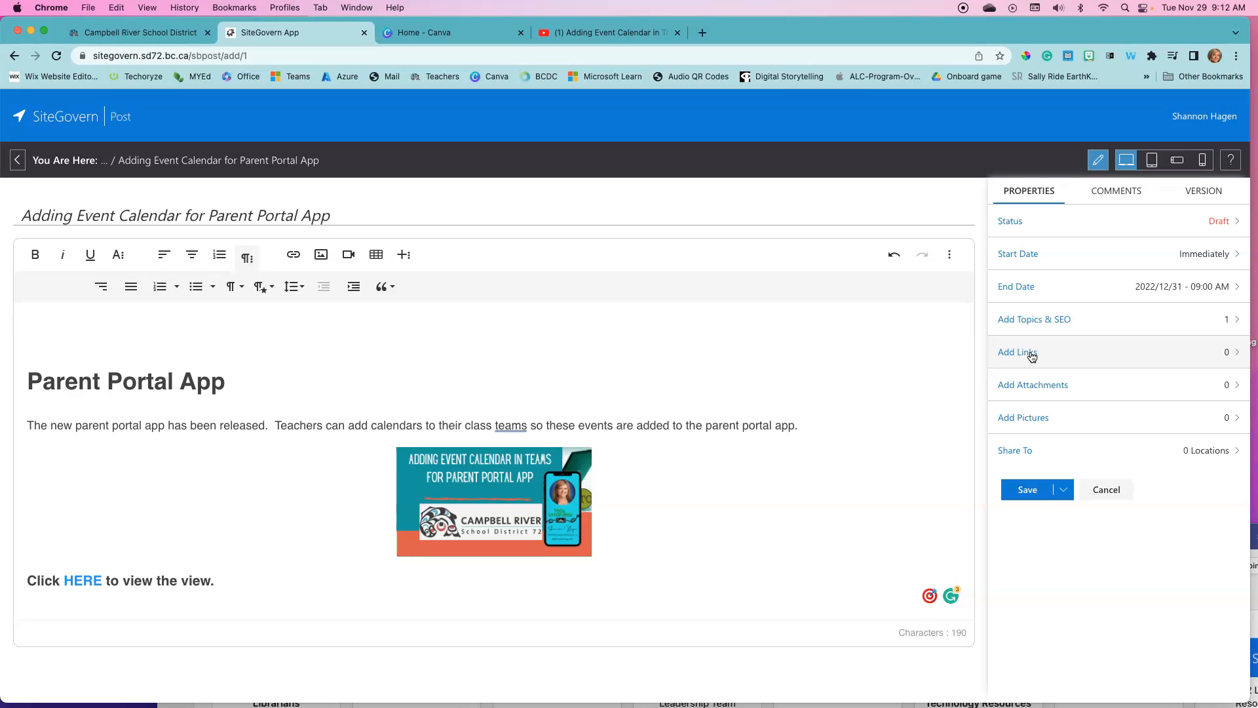
left_click(1032, 355)
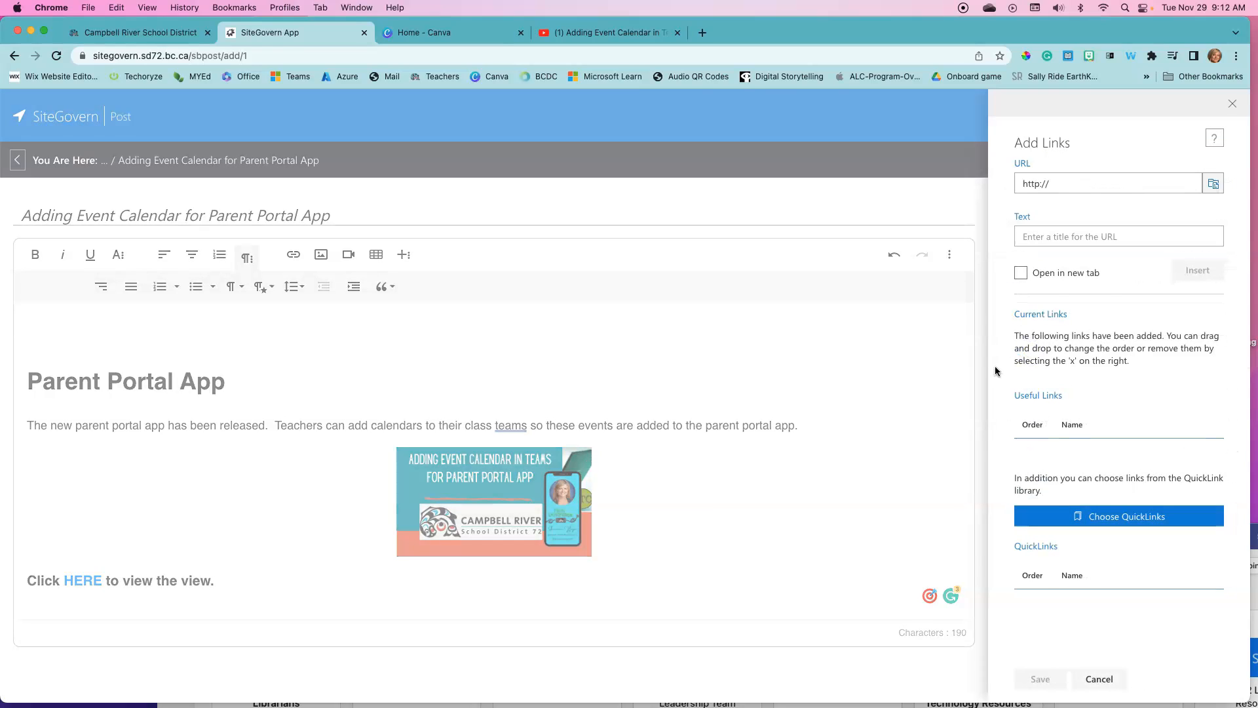
left_click(1068, 183)
key("super+a")
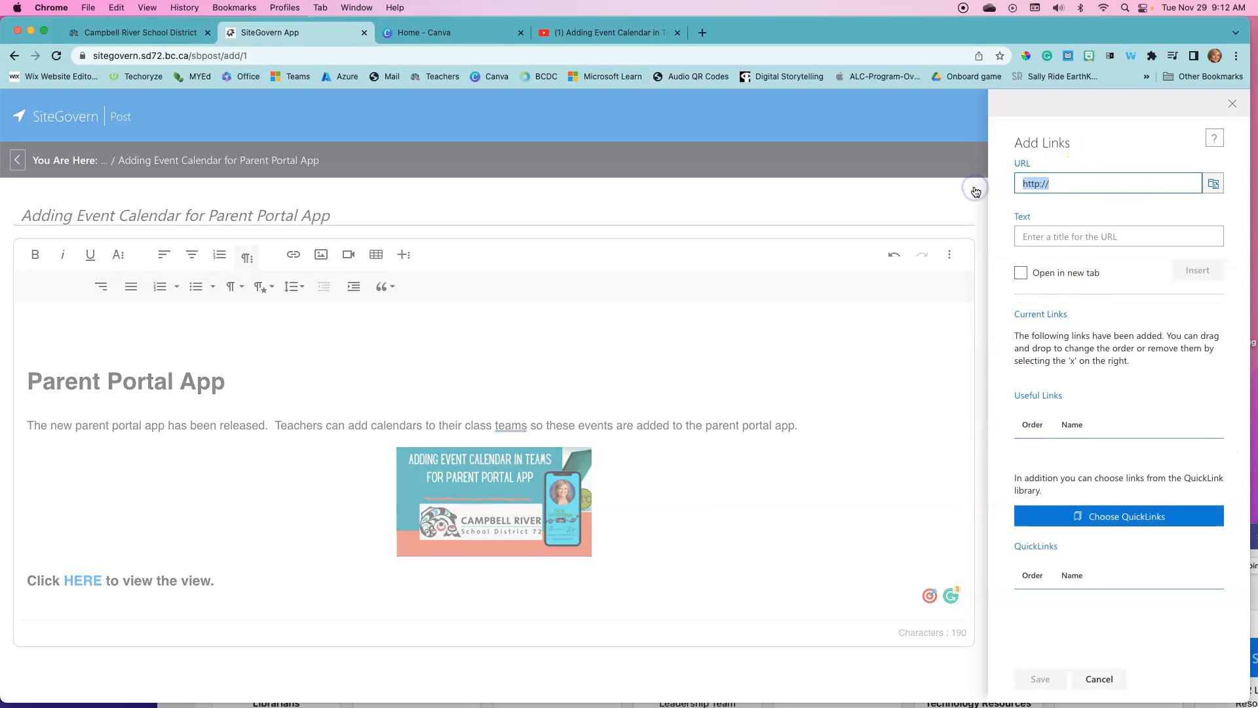
type("https://youtu.be/li_qNE8M560")
left_click(1039, 232)
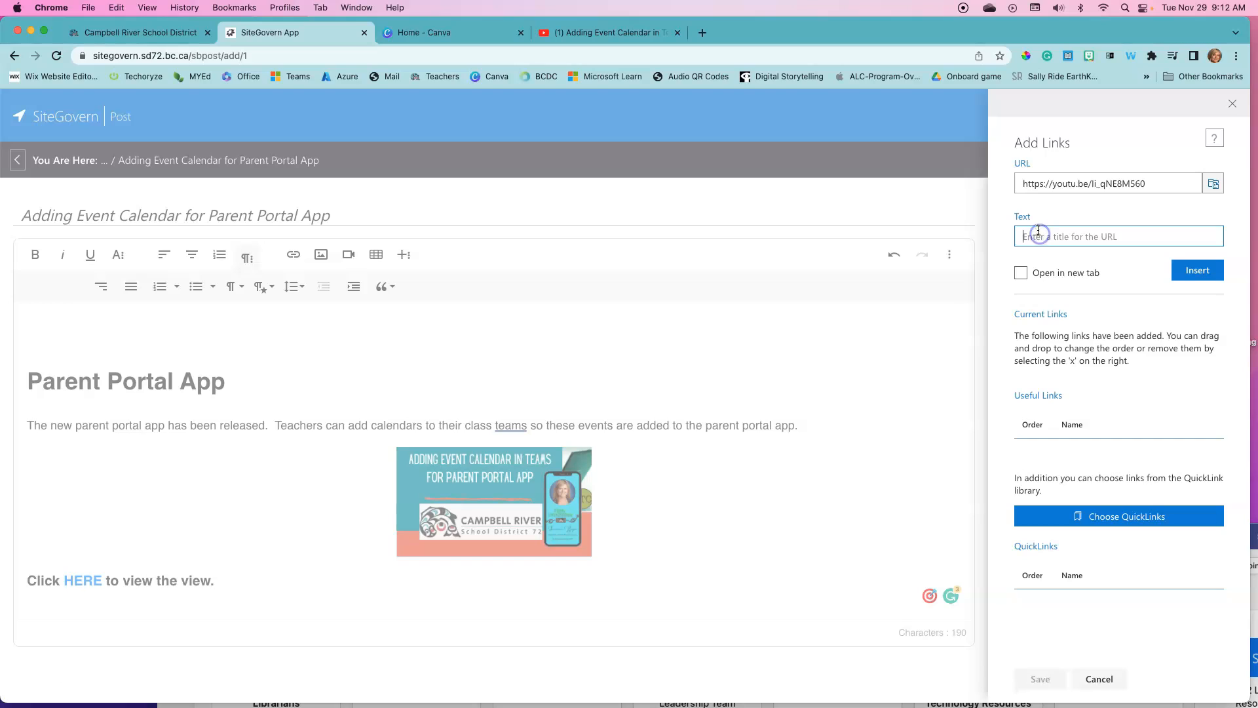
type("Video Tour")
left_click(1199, 271)
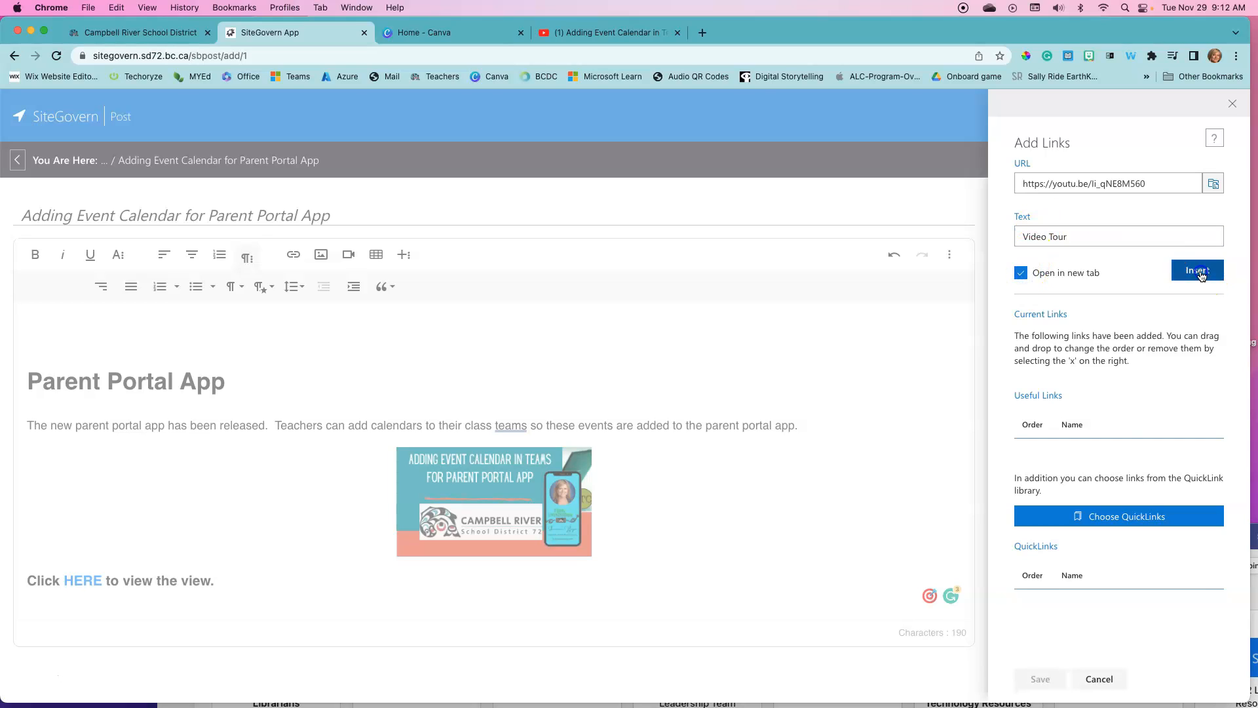
left_click(1040, 679)
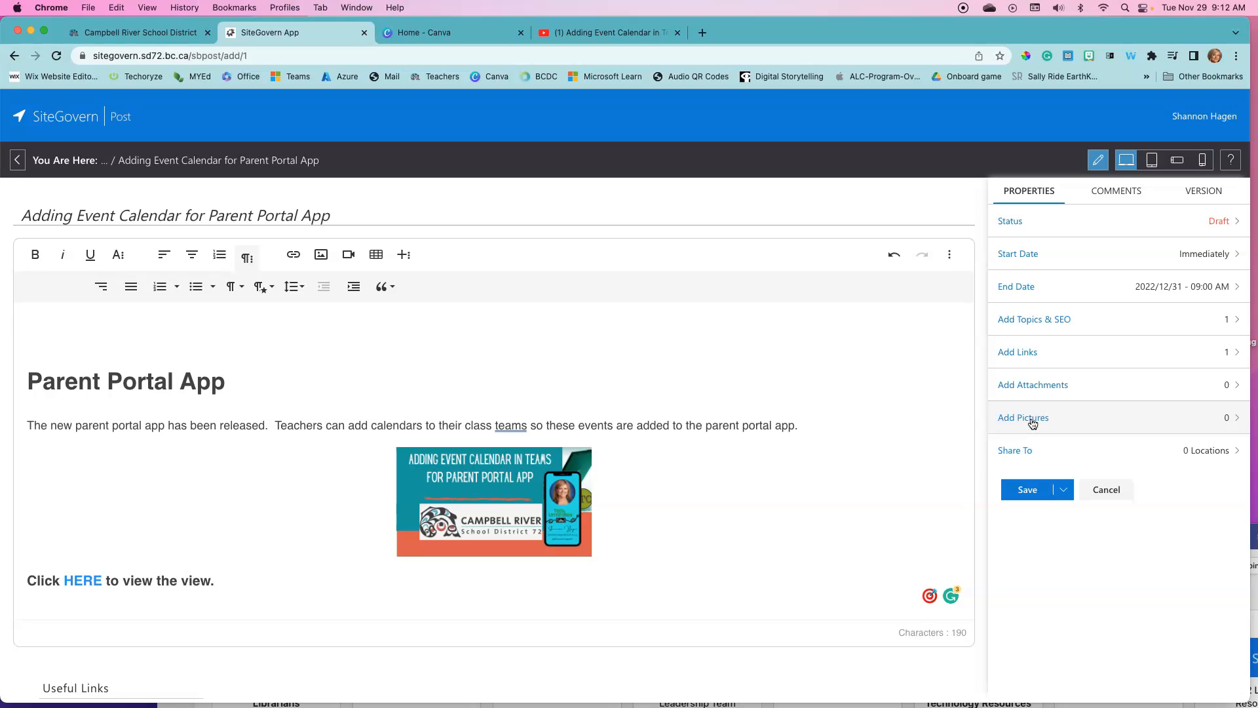
Add the event calendar picture to the post, cropped to the full image with the description "parent portal app", then upload and save it
left_click(1033, 422)
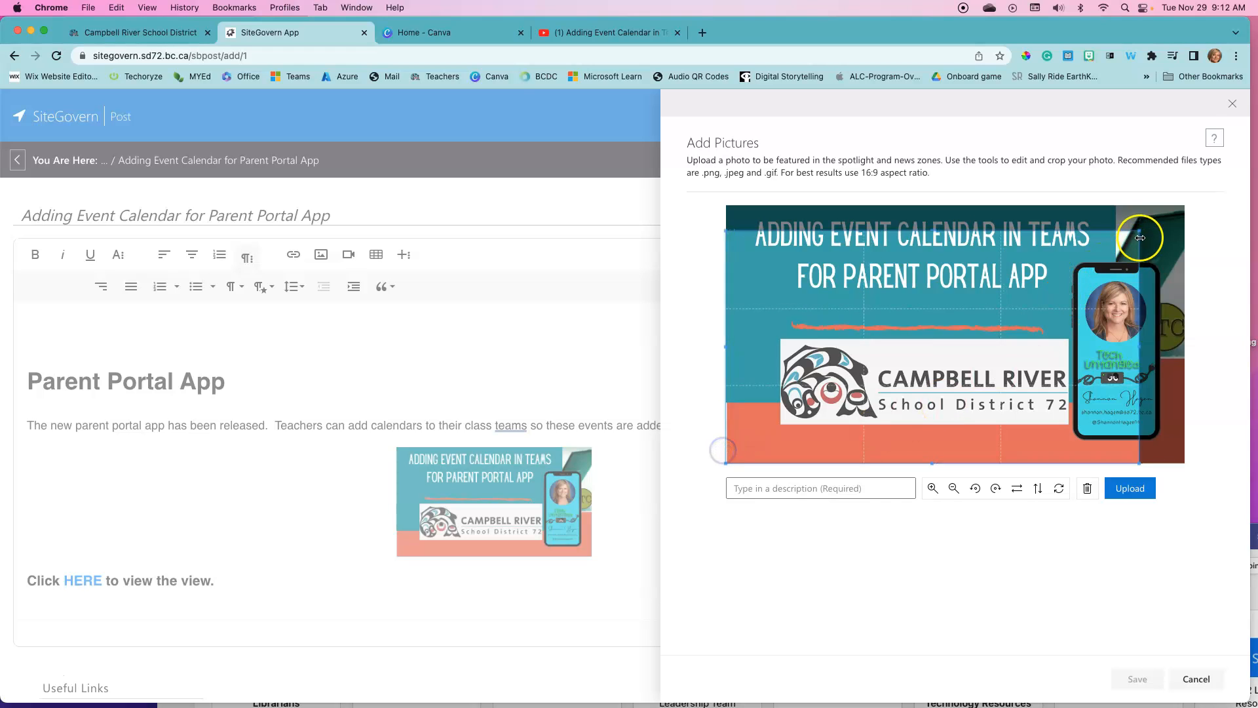
left_click_drag(1140, 231, 1204, 202)
left_click(745, 491)
left_click(748, 486)
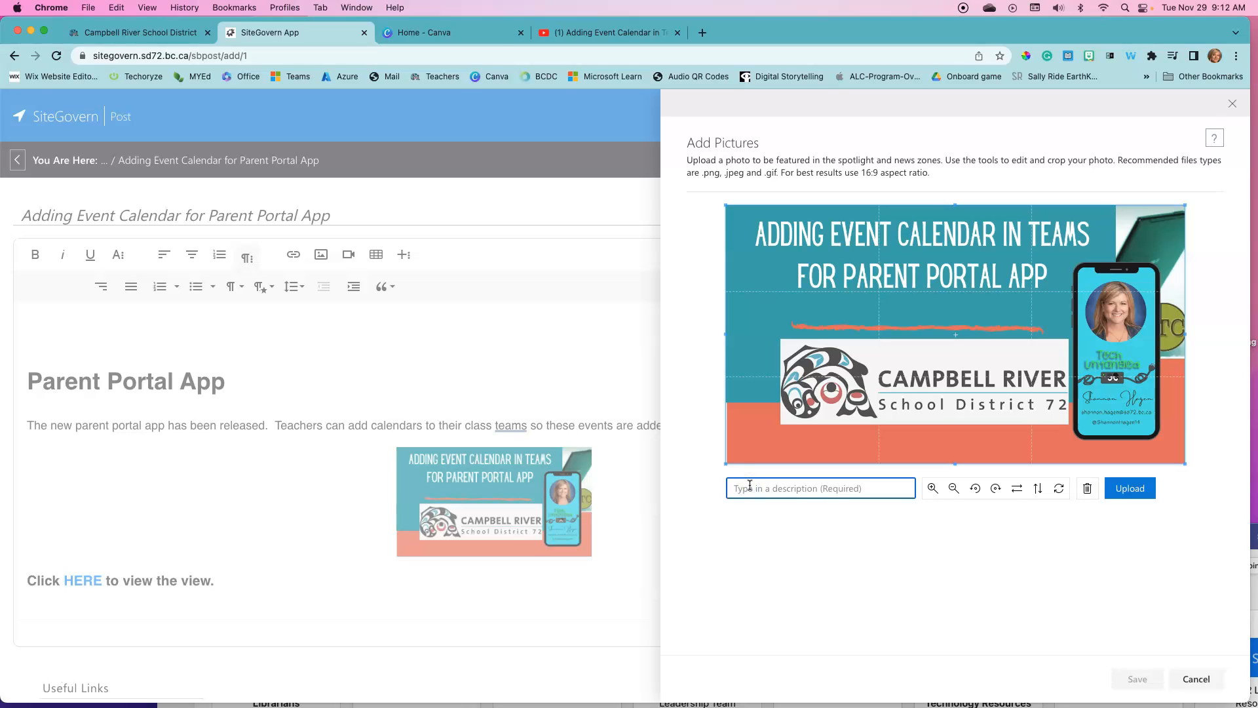
type("parent portal app")
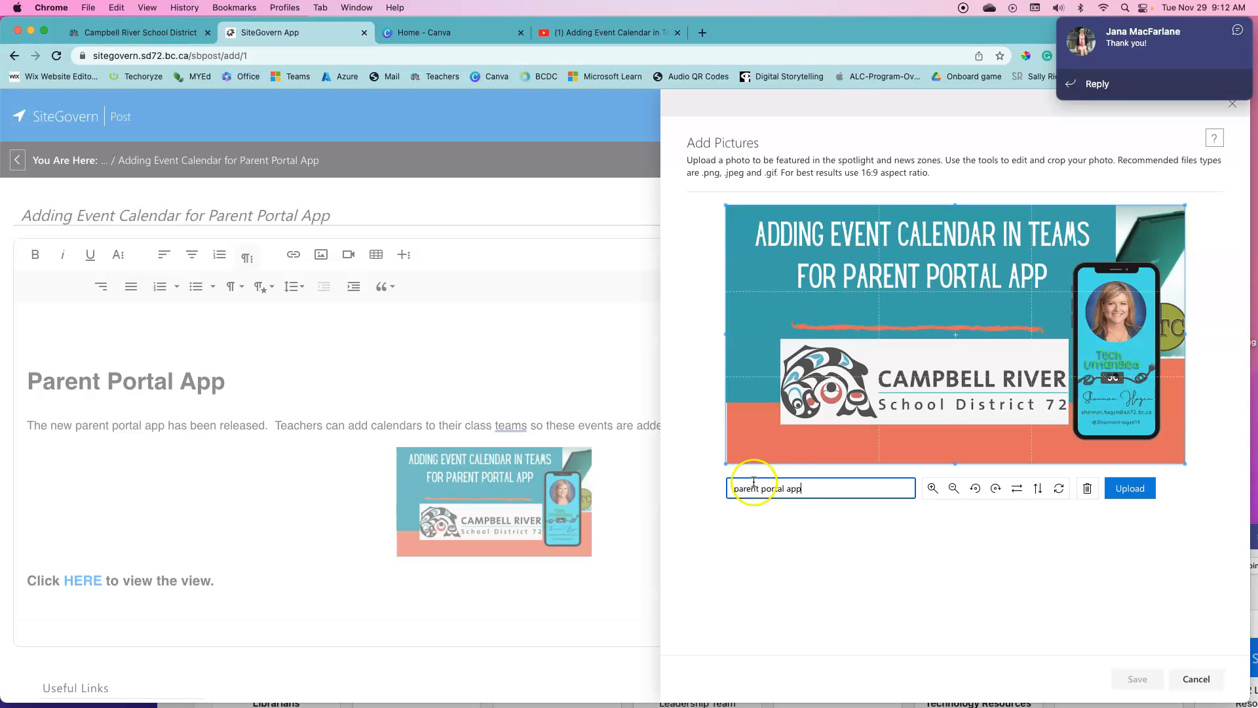
left_click(1232, 47)
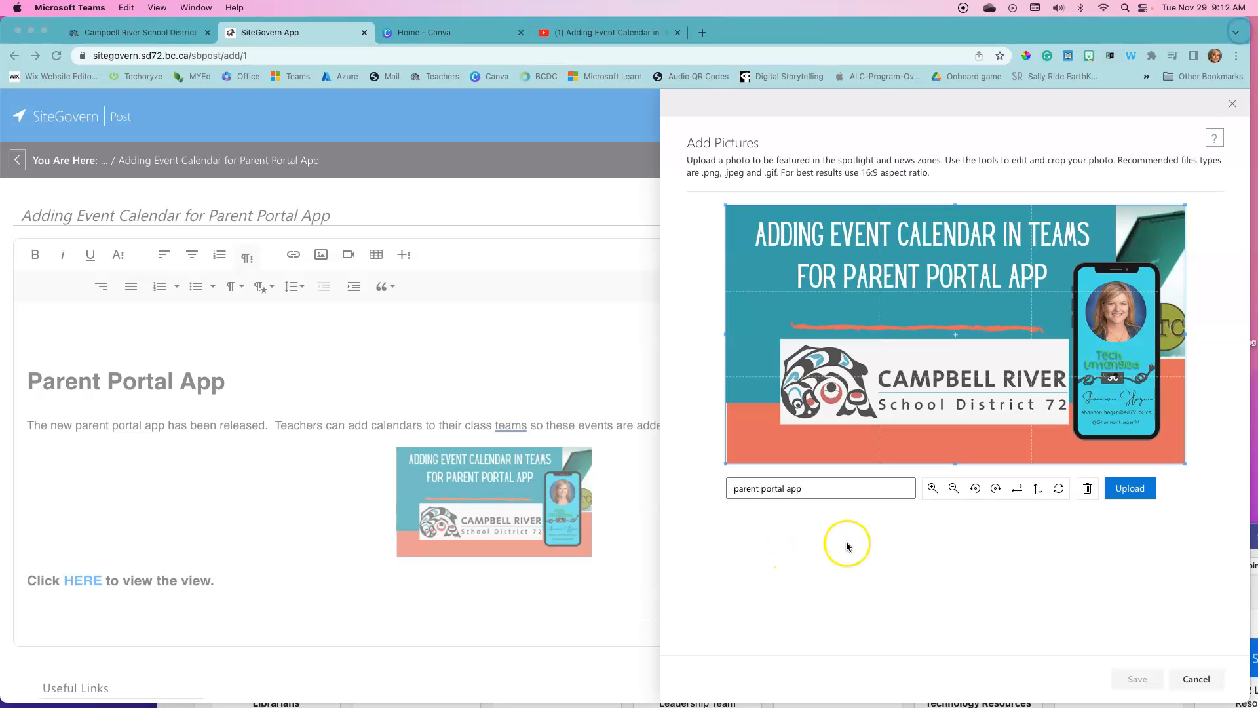
left_click(1134, 490)
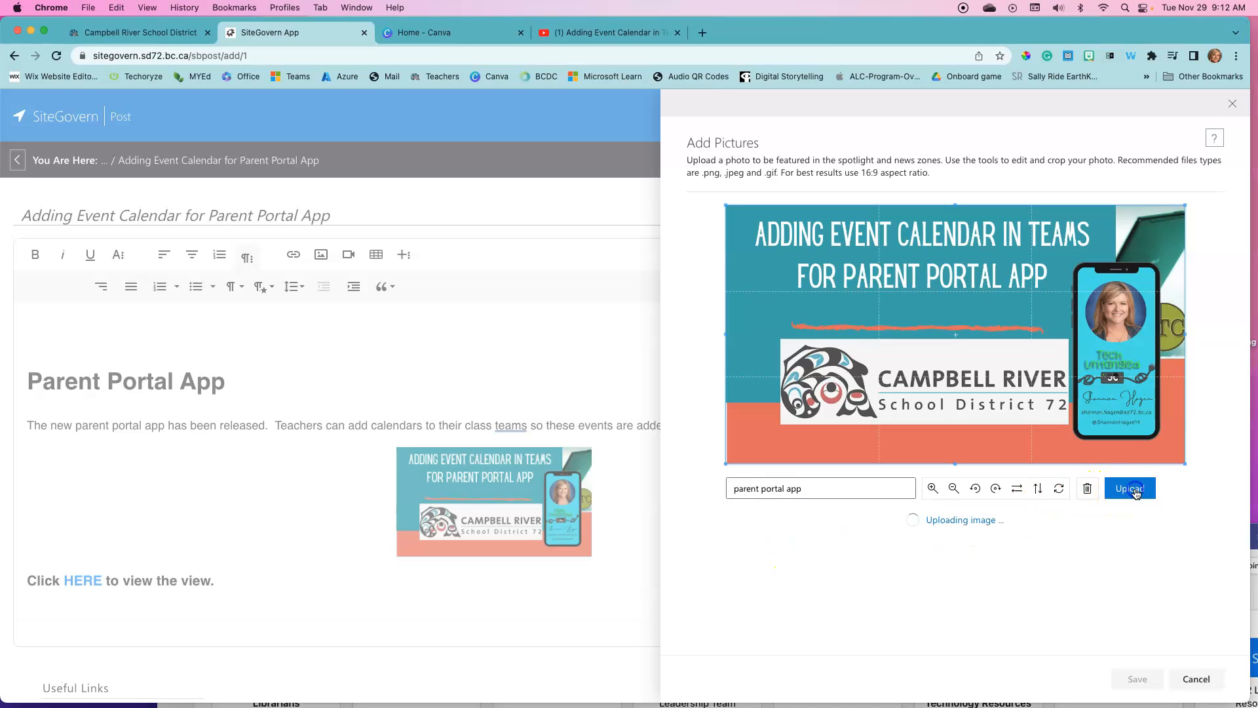
left_click(1137, 681)
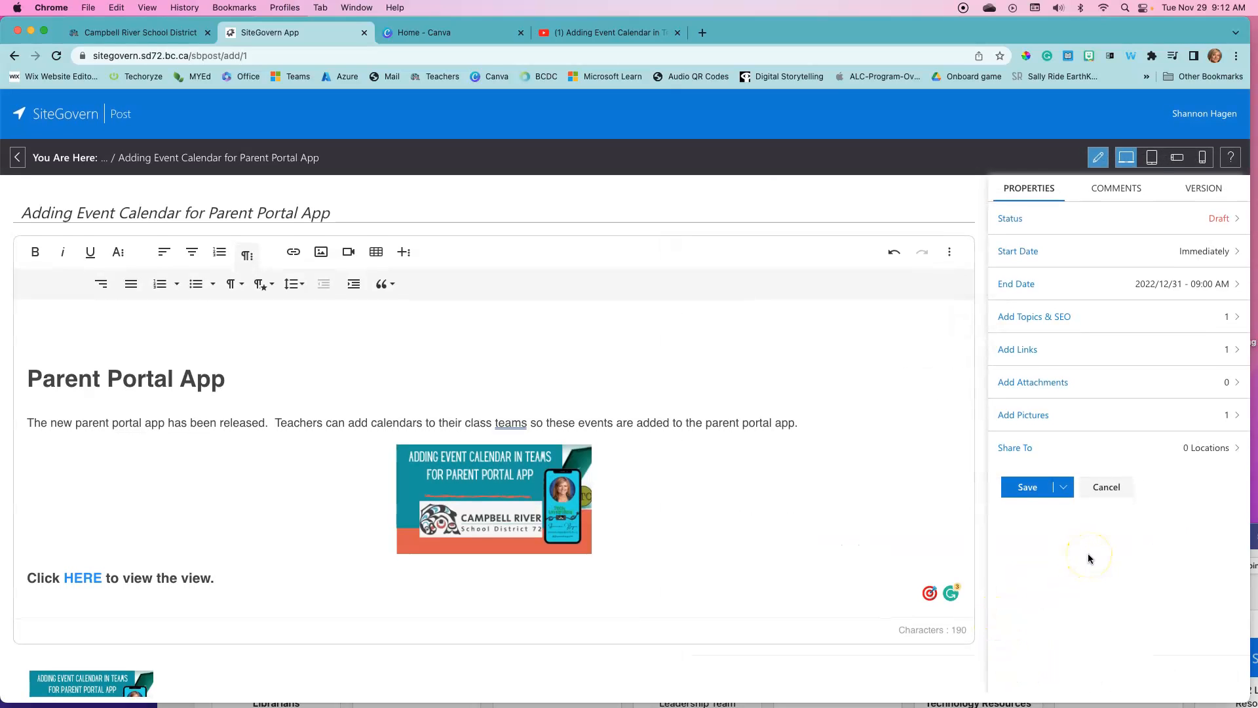
Share the post to the Homepage Spotlight of Central High School under School Websites and save the location
left_click(1026, 457)
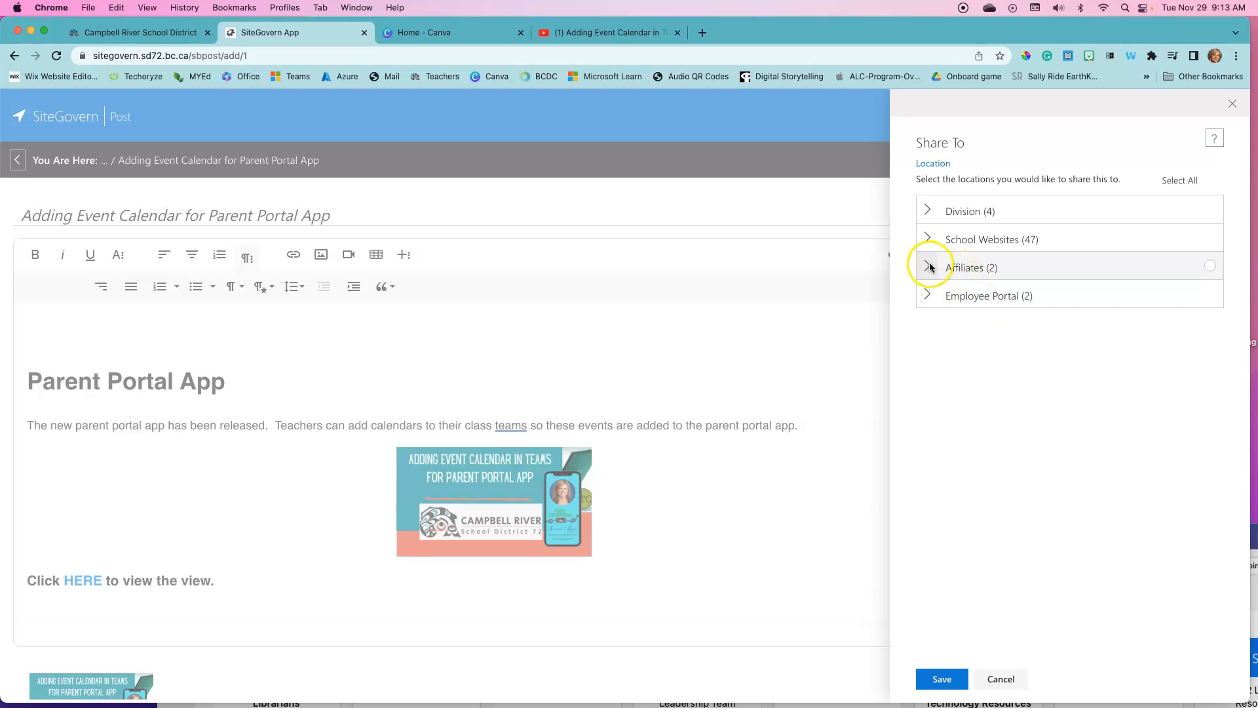
left_click(928, 237)
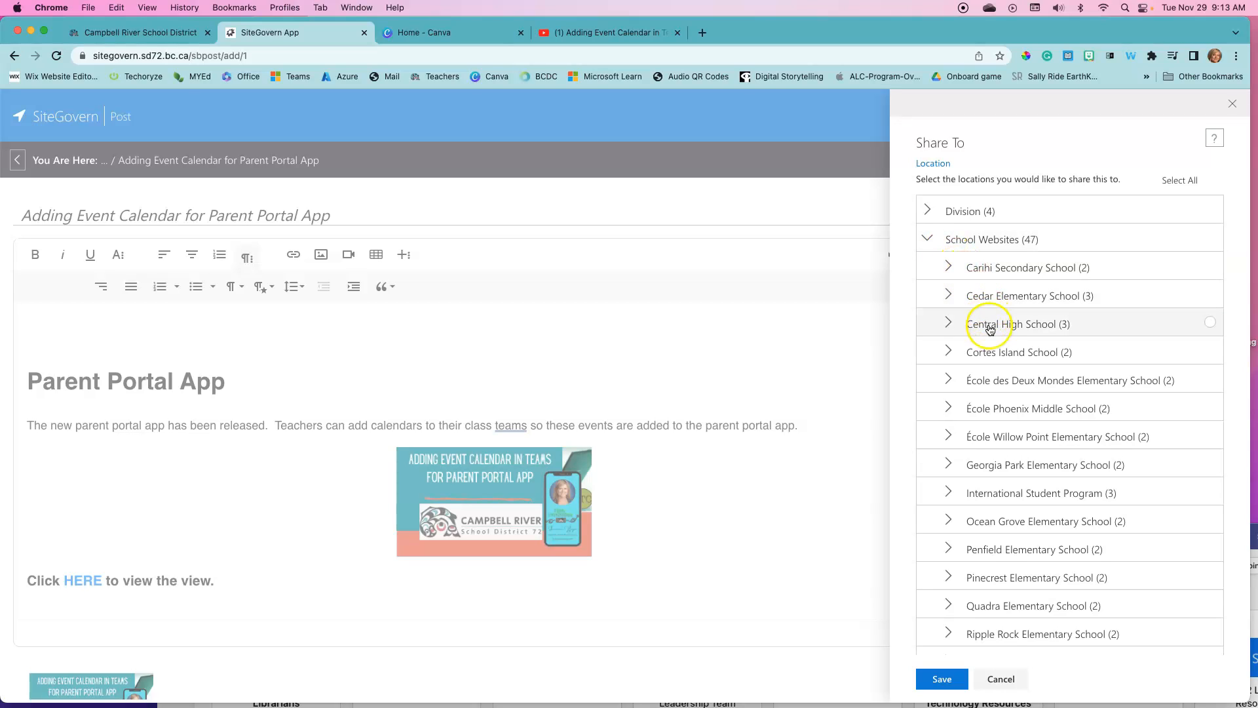
left_click(957, 325)
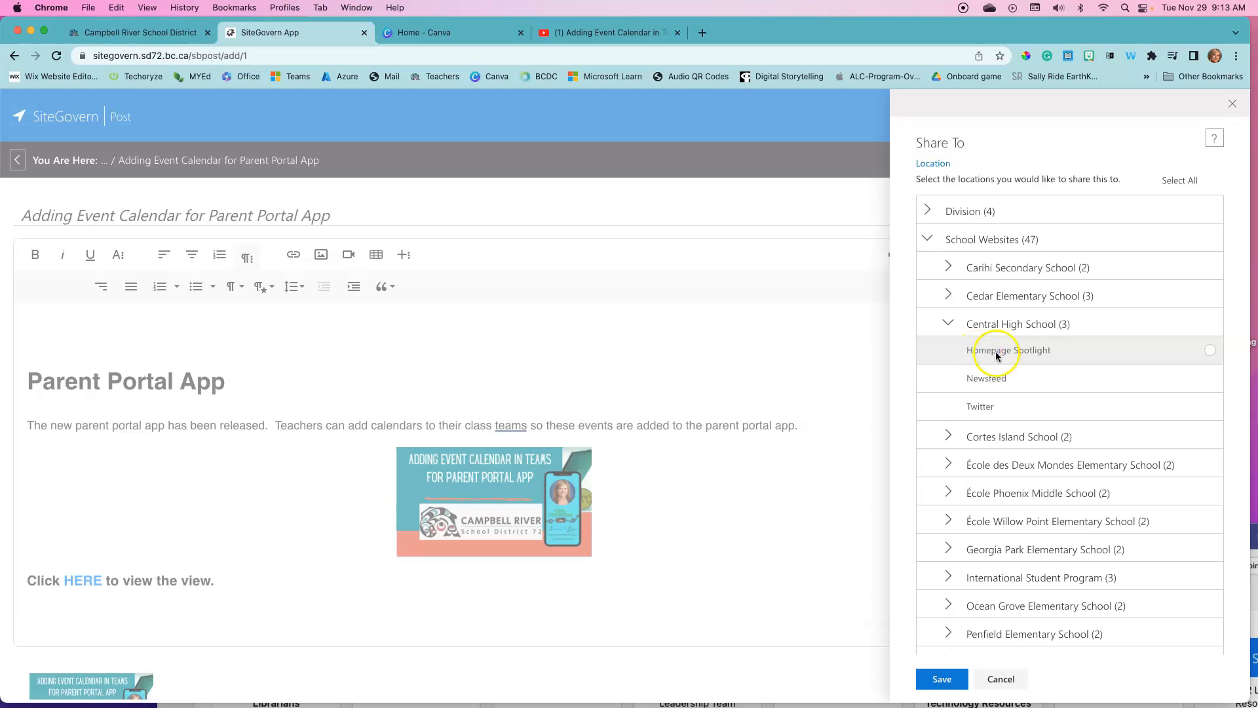
left_click(1209, 350)
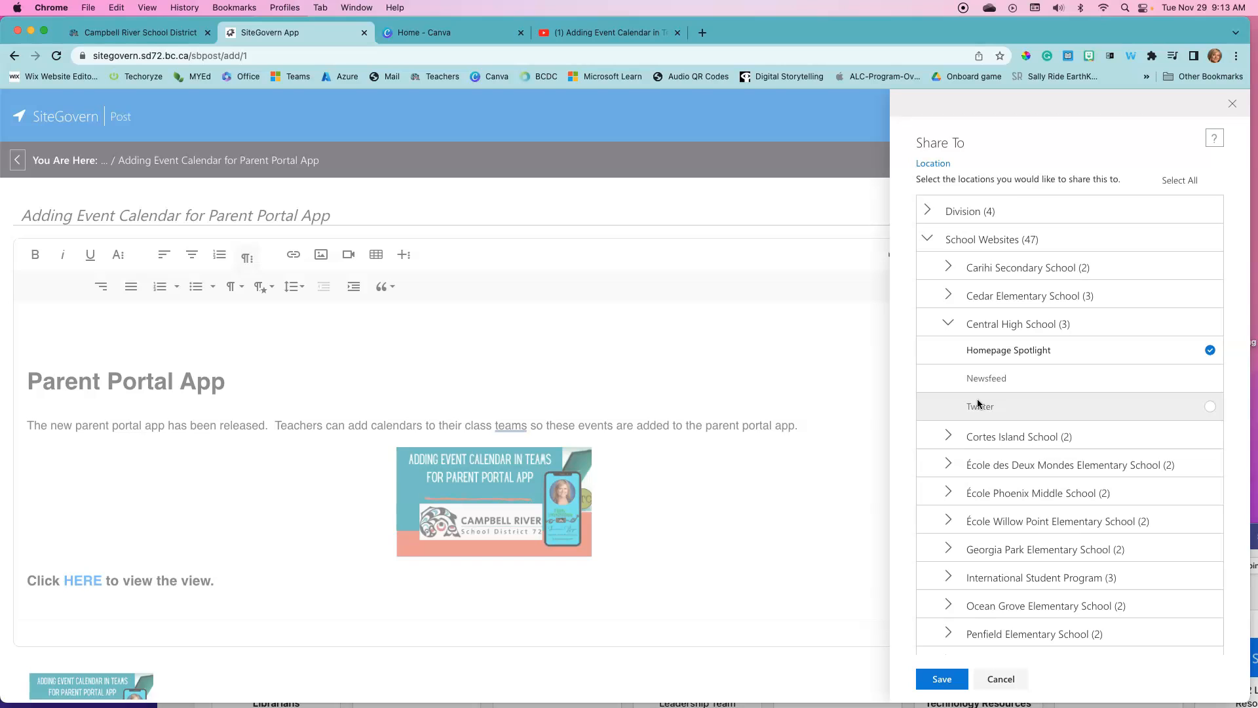
left_click(942, 680)
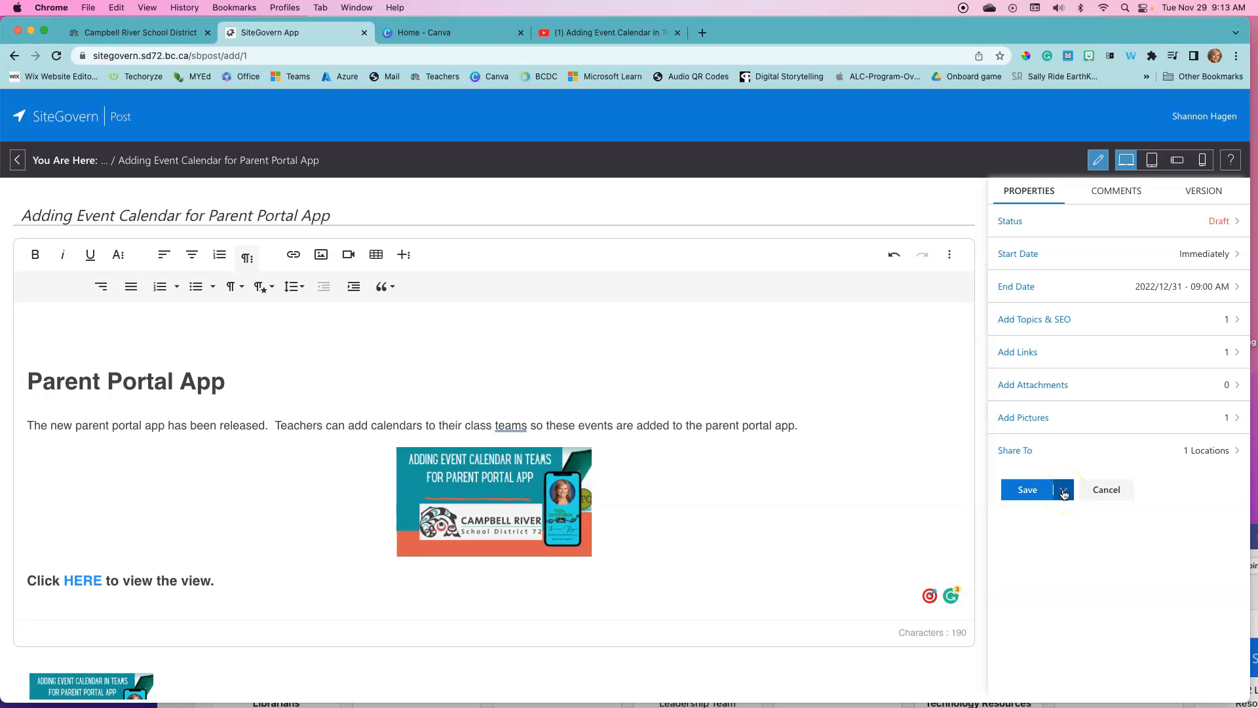
Publish the finished event calendar post and close the publishing dialog
left_click(1028, 492)
left_click(1064, 493)
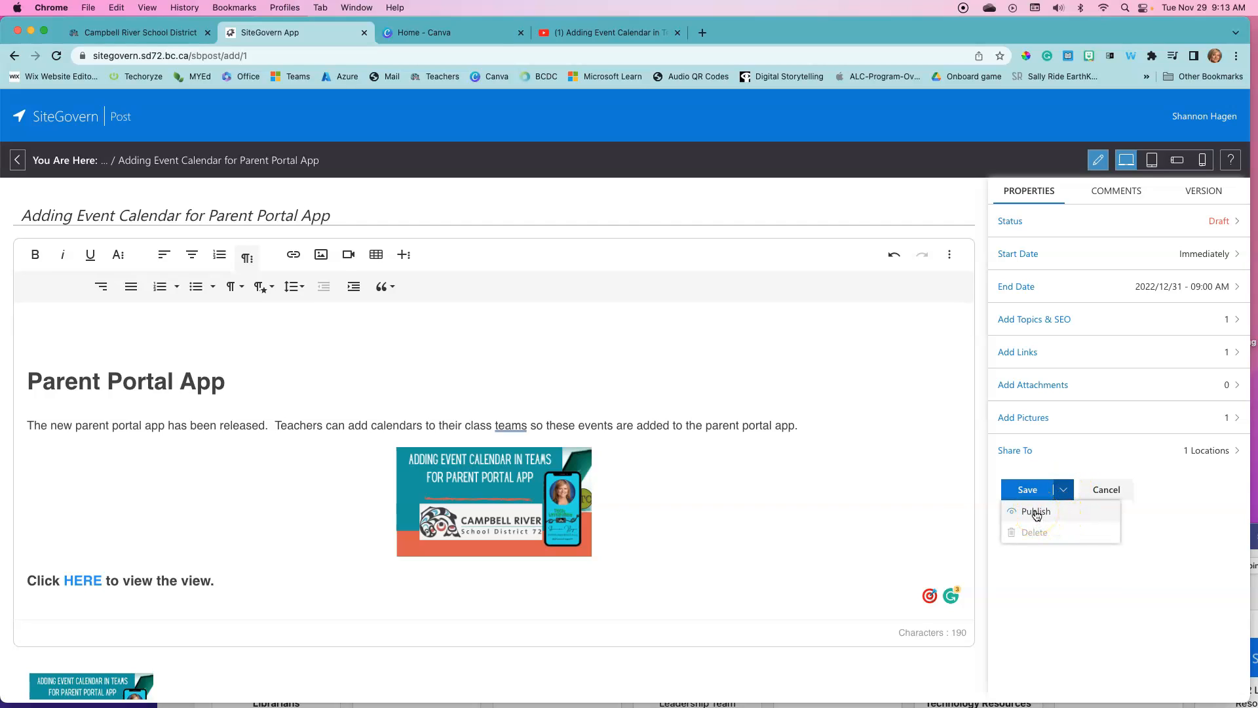
left_click(1036, 512)
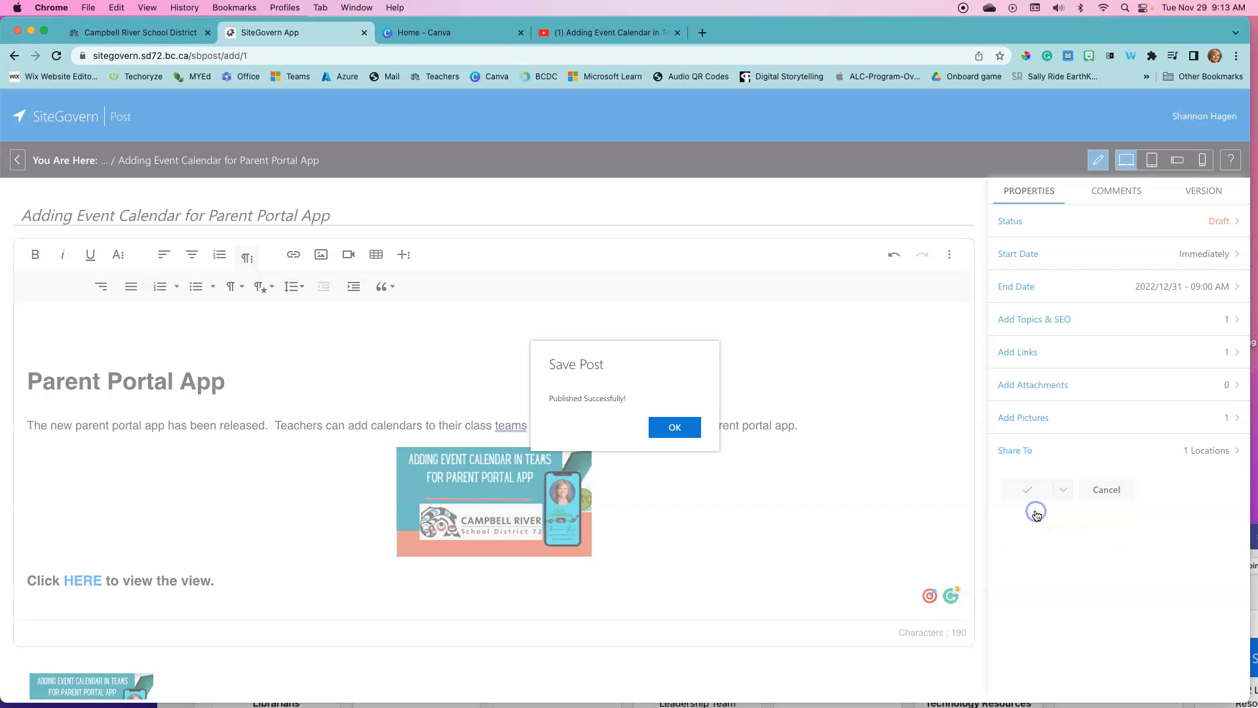
left_click(675, 428)
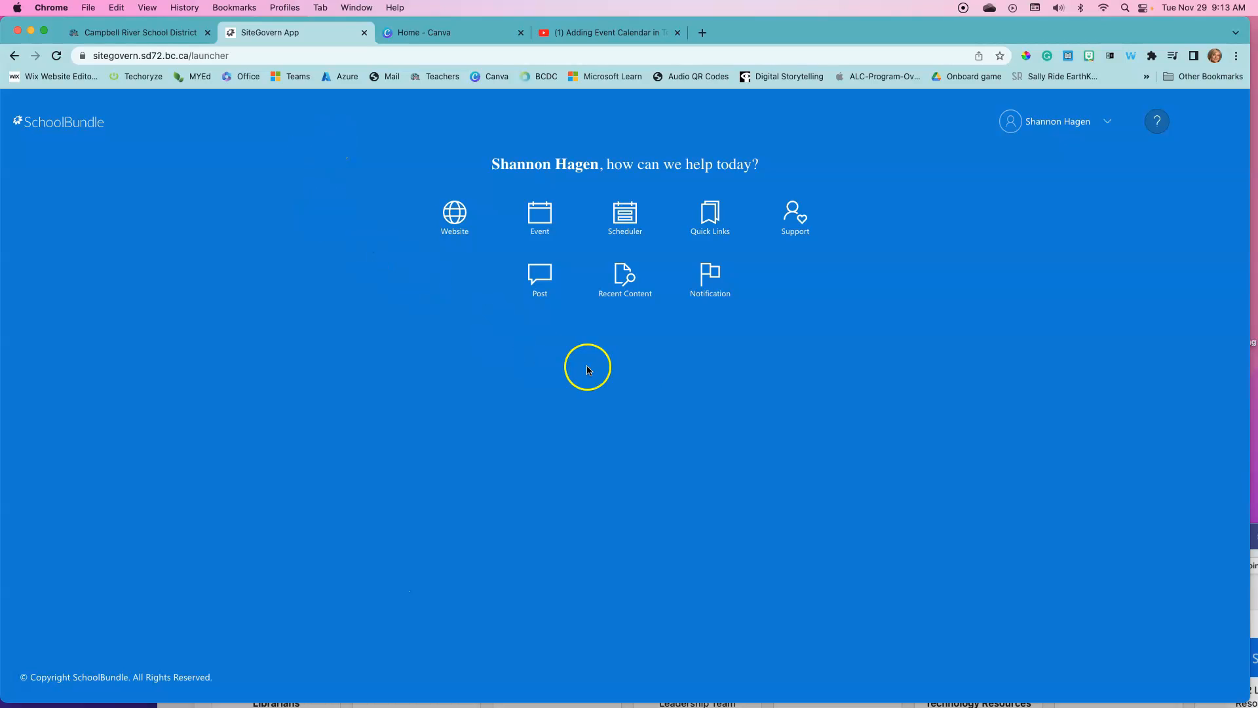
In the Scheduler, choose the Central High School (Test) homepage, try to move the event calendar post above About Us in Spotlight, and save
left_click(625, 218)
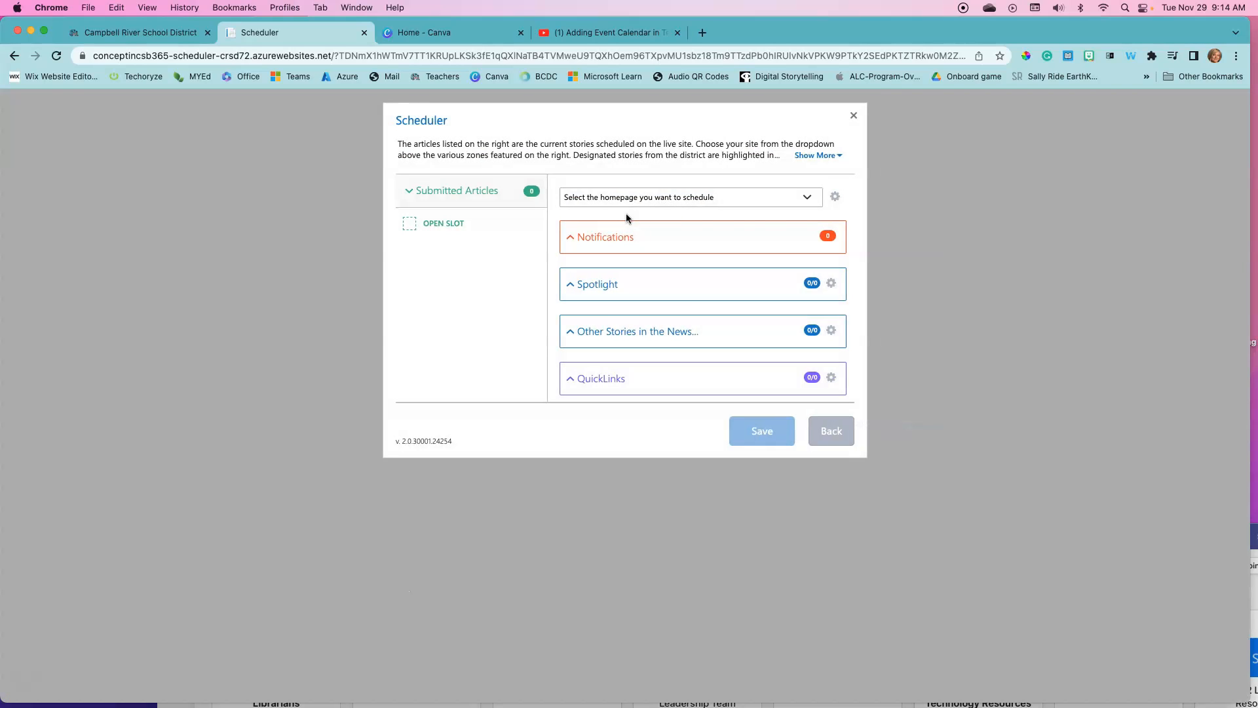
left_click(801, 196)
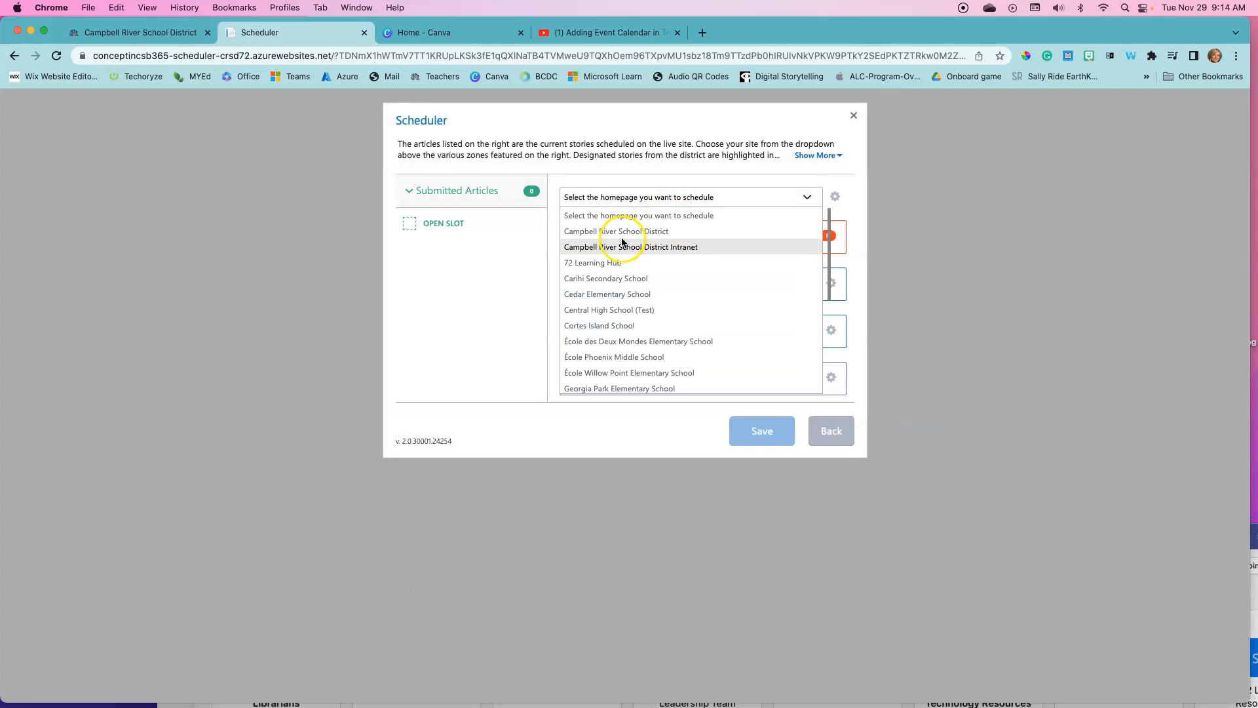
left_click(610, 309)
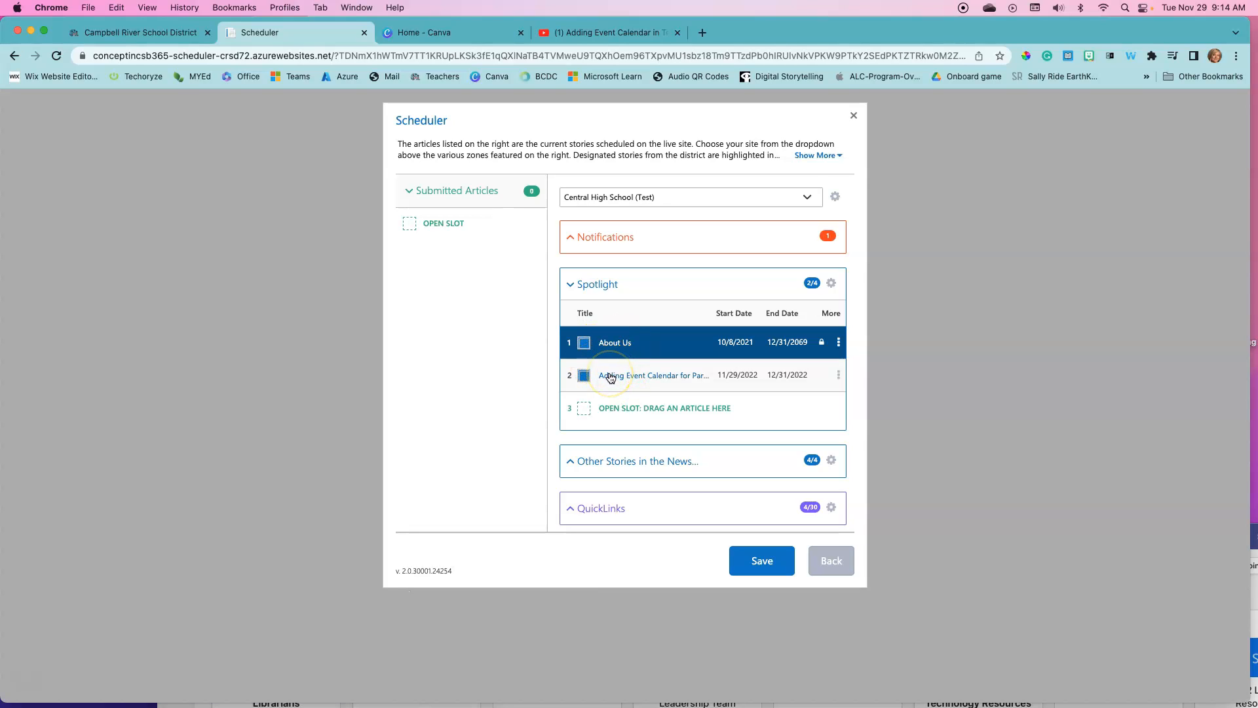
left_click_drag(611, 378, 610, 337)
left_click(774, 565)
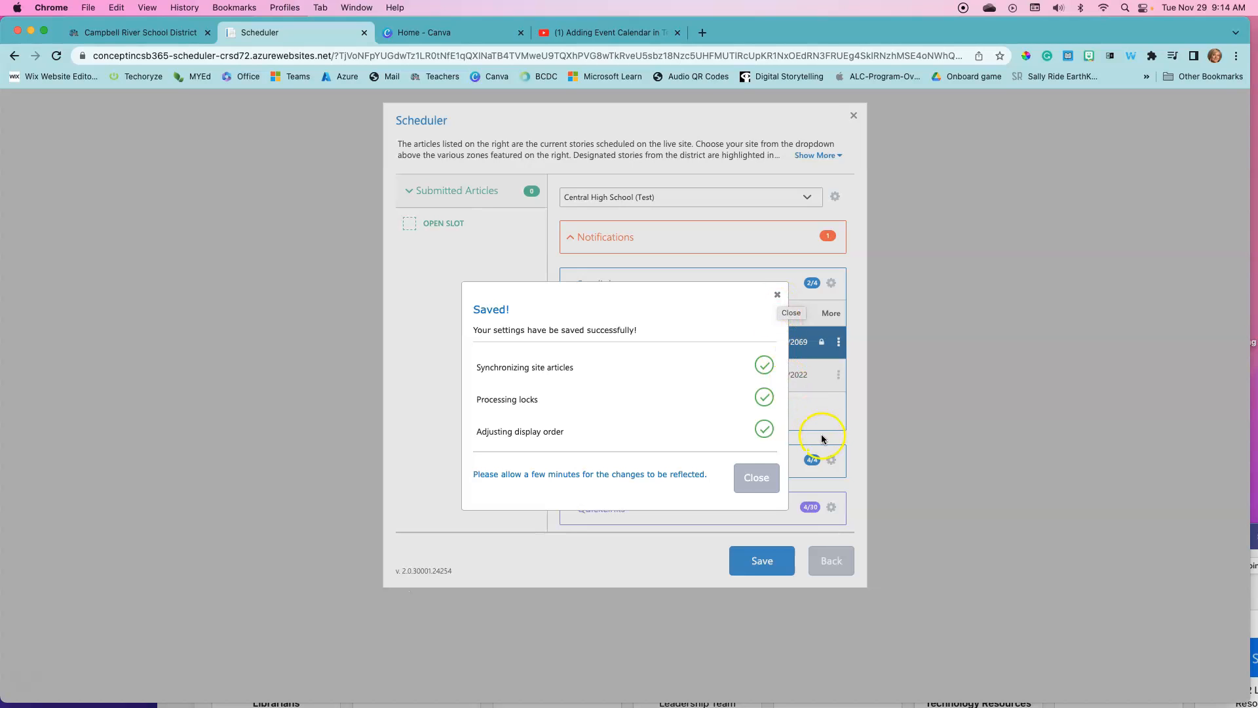
left_click(757, 478)
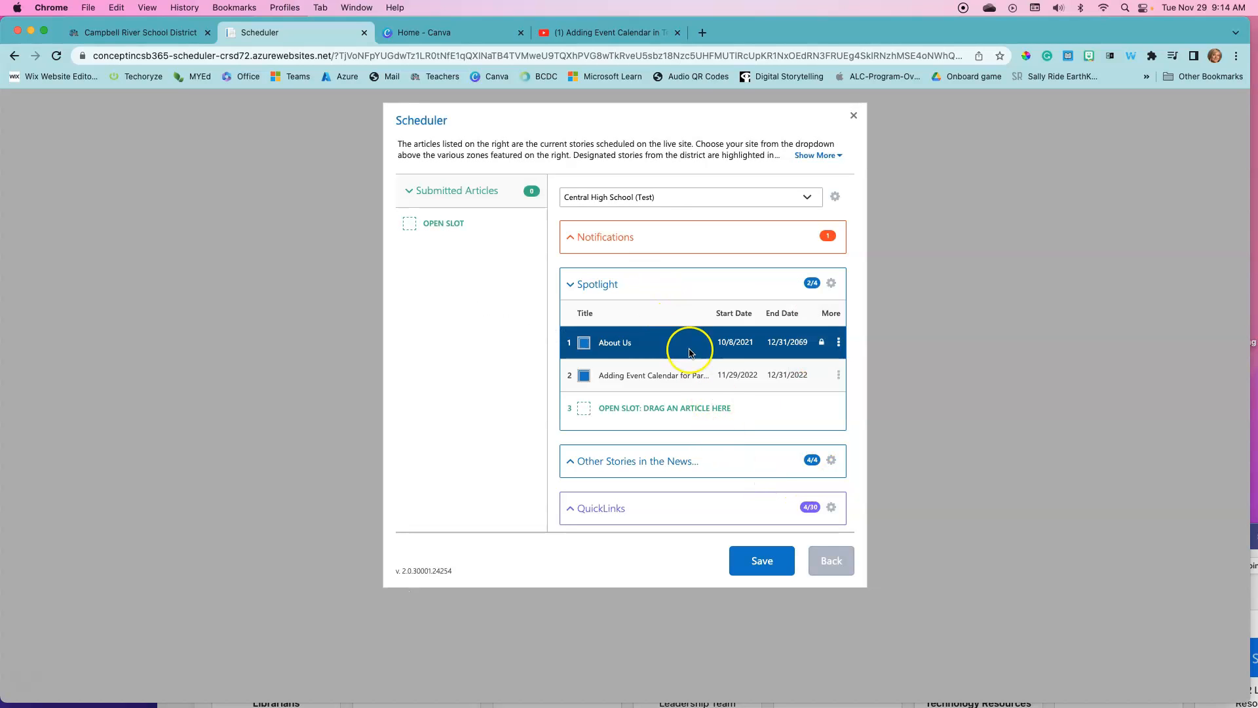